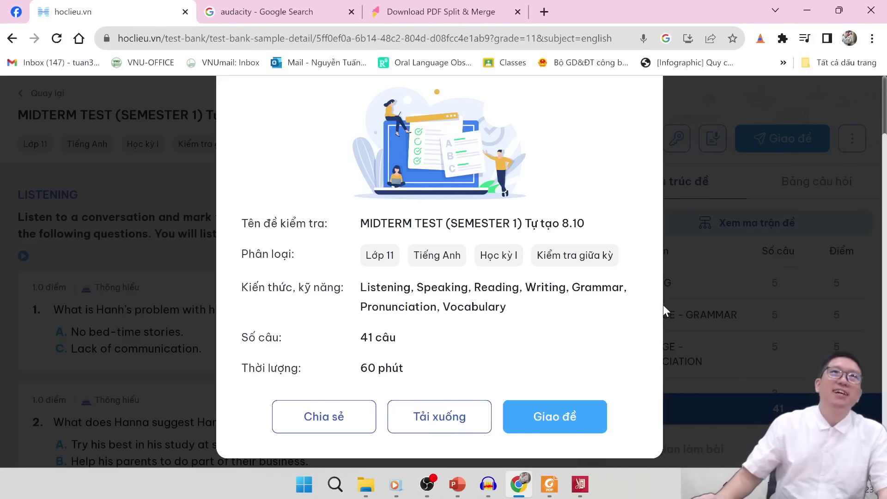
# Close the test details and go back through the test library to the Lớp 11 Kho học liệu home page
pyautogui.click(664, 305)
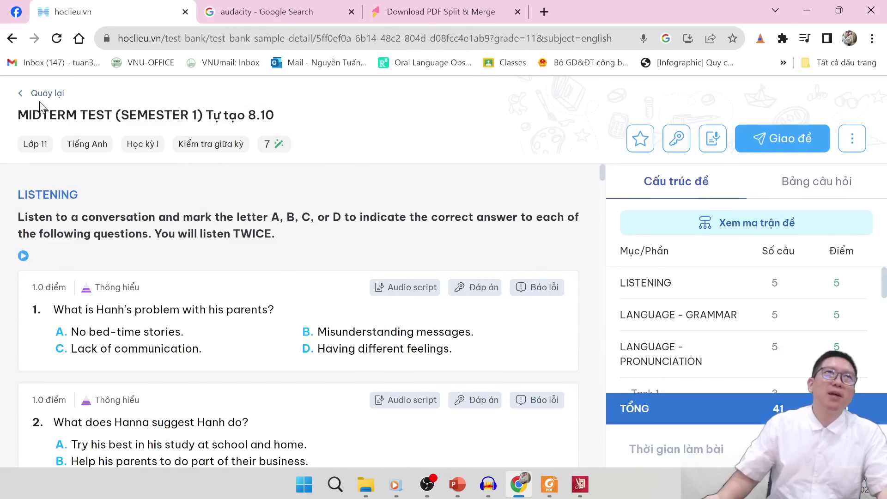
pyautogui.click(36, 86)
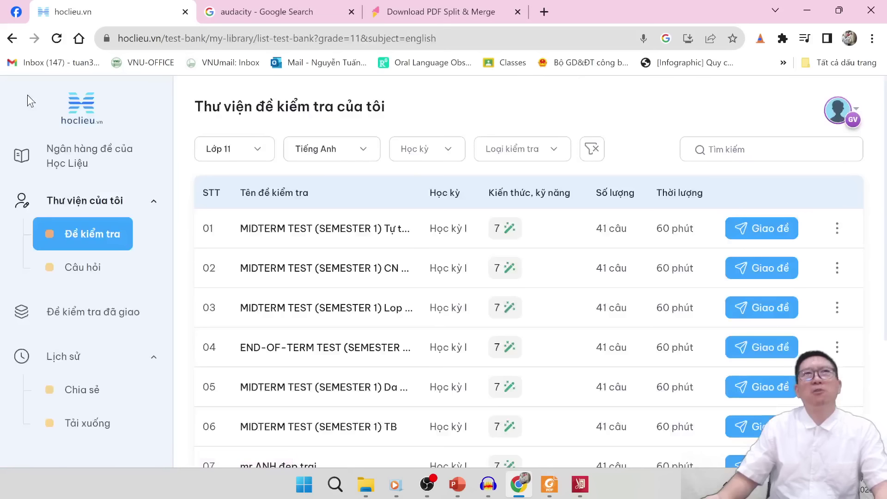
pyautogui.click(89, 110)
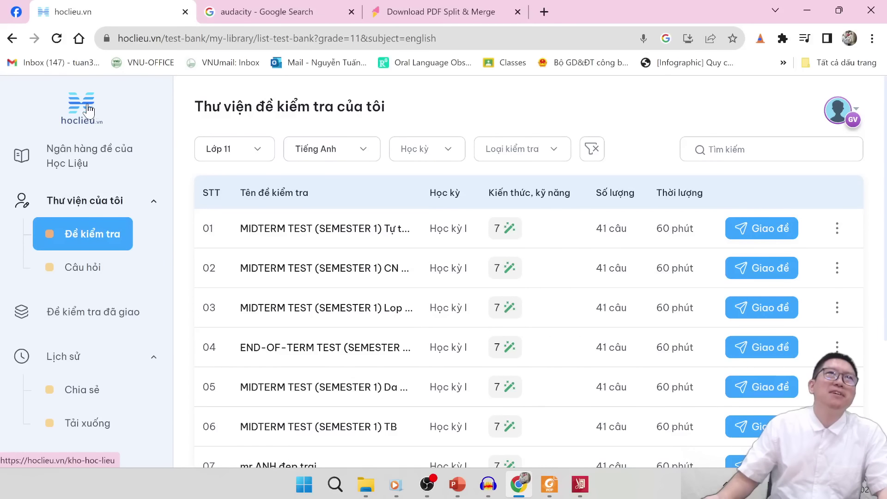
pyautogui.scroll(-3, 509, 295)
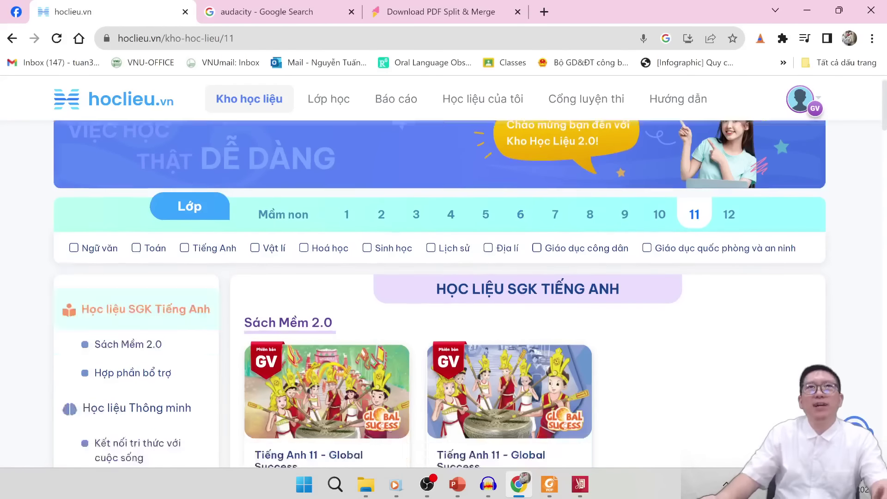
# Open Học liệu của tôi and show the HL tự tạo list of 42 self-created materials
pyautogui.scroll(-5, 516, 309)
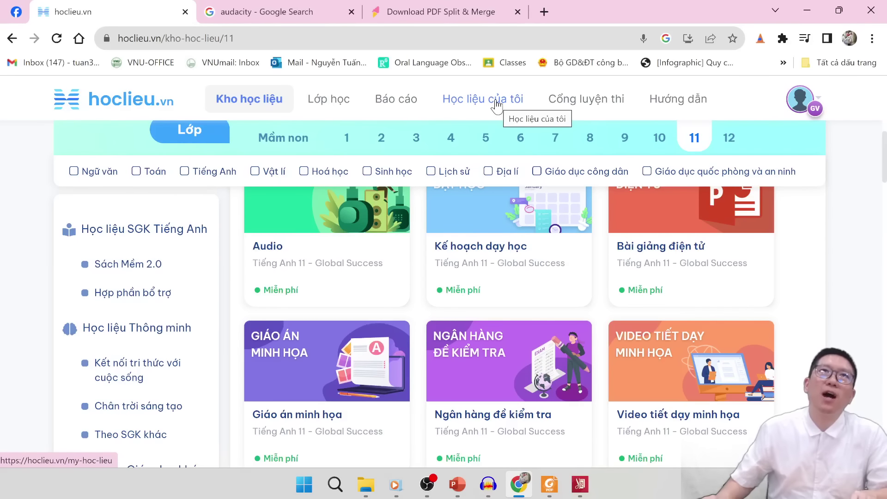
pyautogui.click(496, 105)
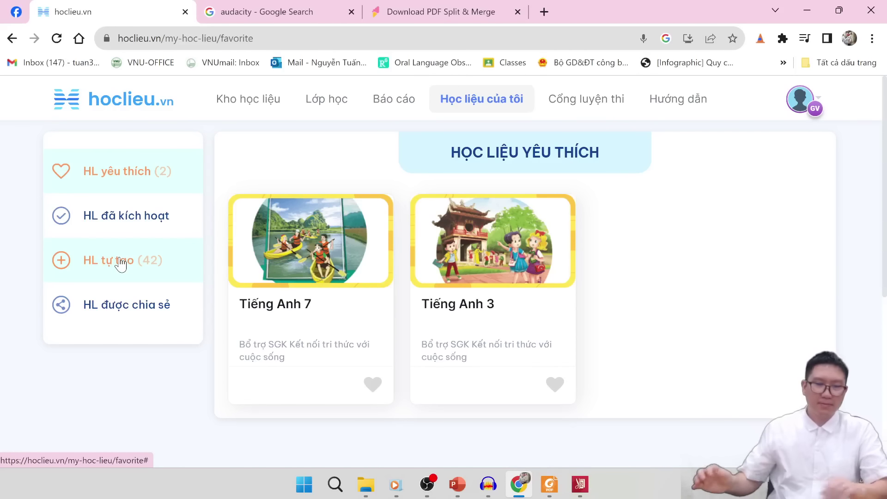
pyautogui.click(119, 263)
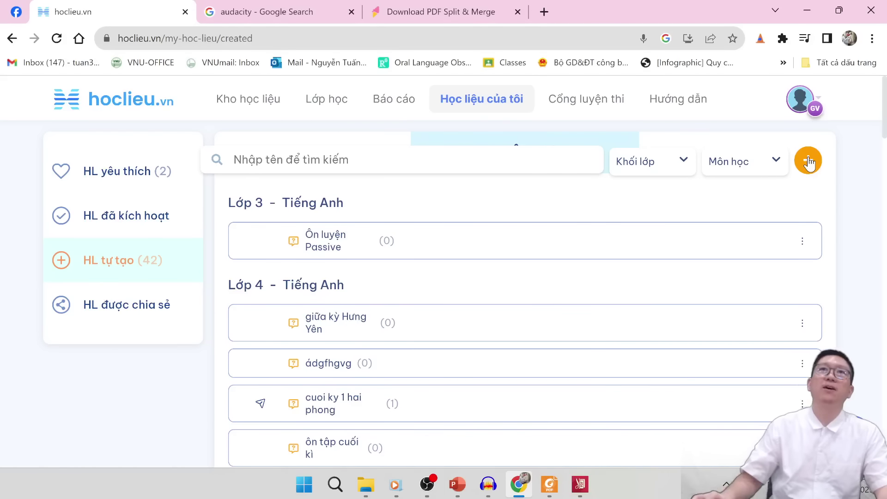
# Open the Tạo bộ câu hỏi dialog with the orange + button
pyautogui.click(808, 162)
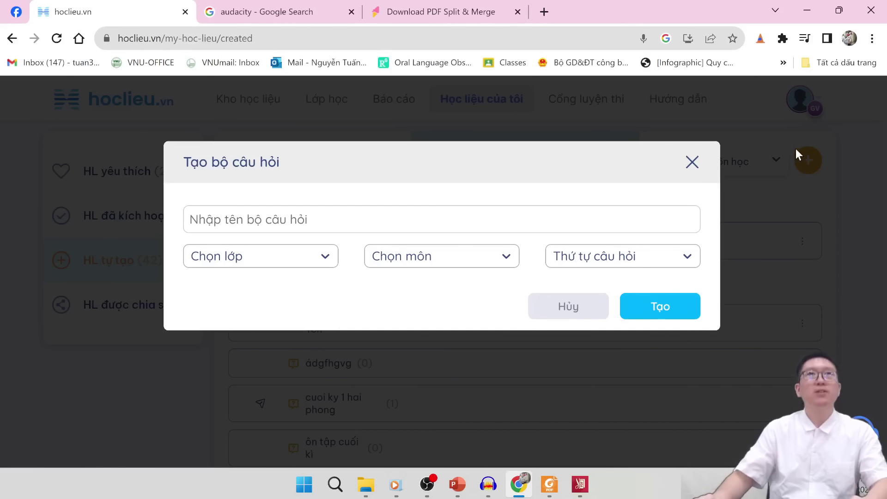
# Name the question set 'Lop 8 kỳ 1 Passive voice' with grade Lớp 8 and subject Tiếng Anh
pyautogui.click(441, 219)
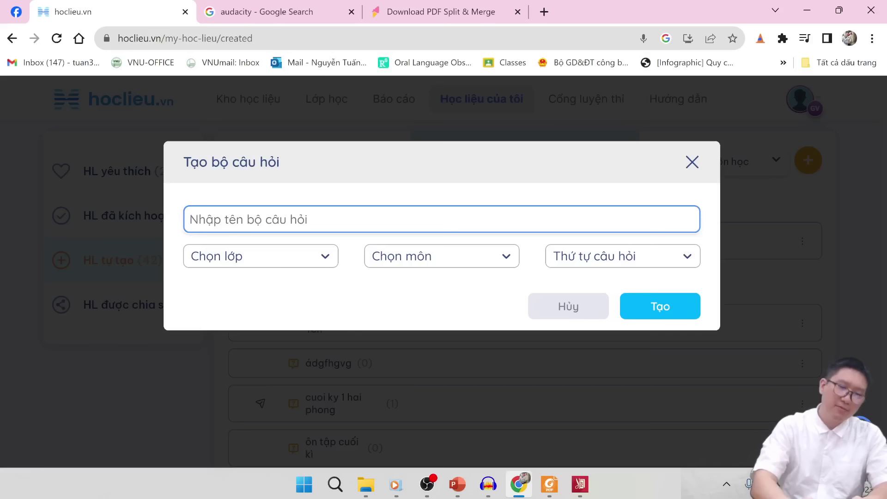
pyautogui.write('Lop ')
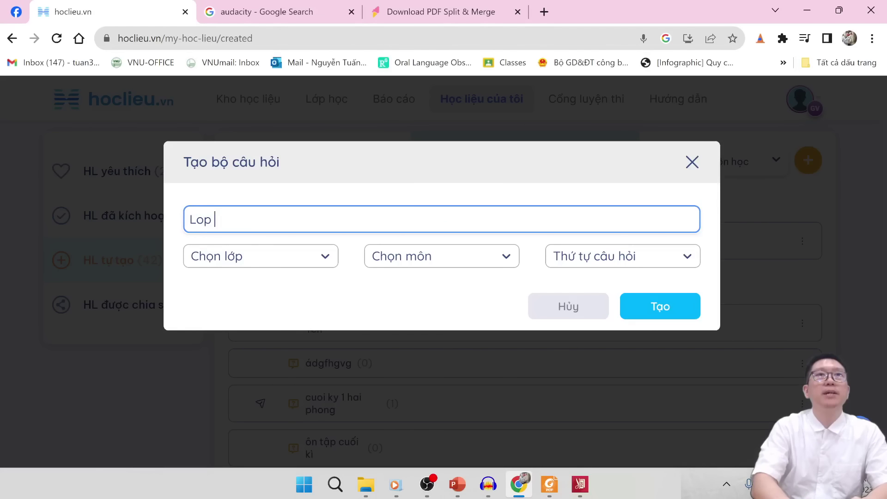
pyautogui.write('8 ky')
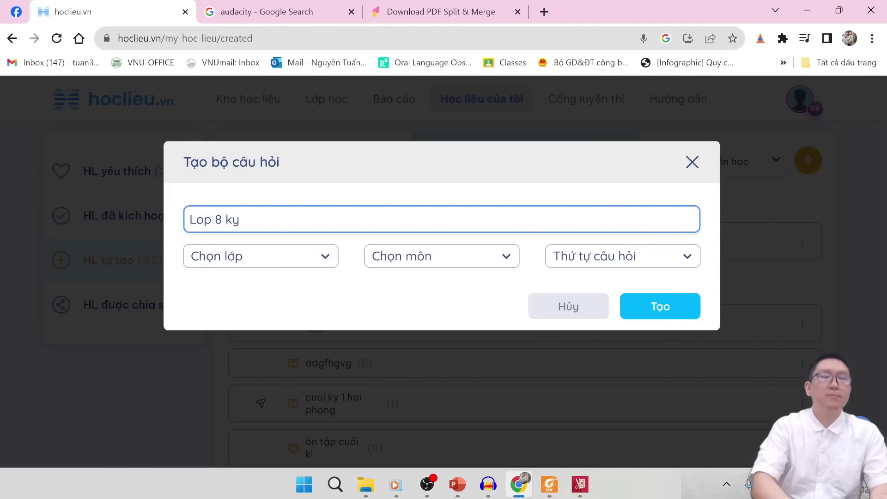
pyautogui.write('f 1')
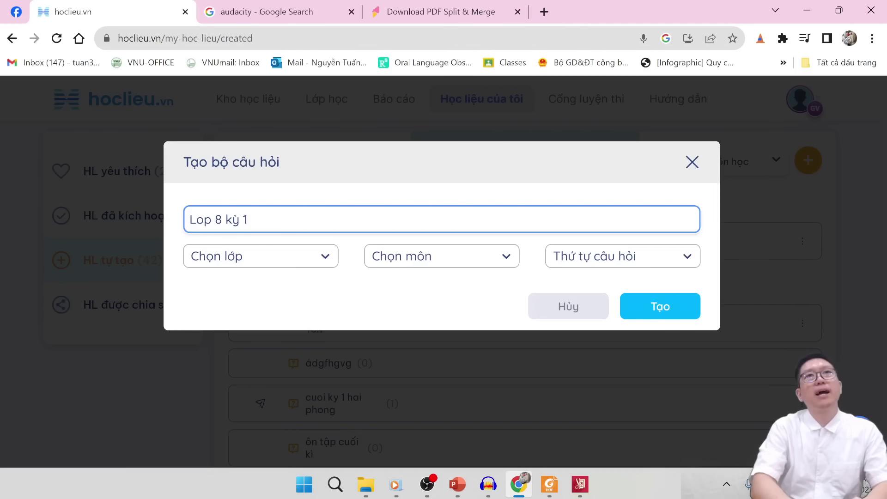
pyautogui.write(' P')
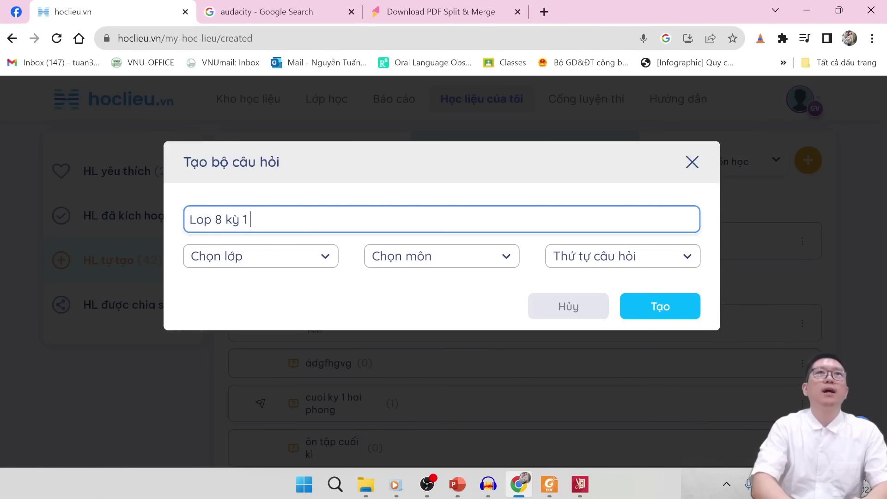
pyautogui.write('assive ')
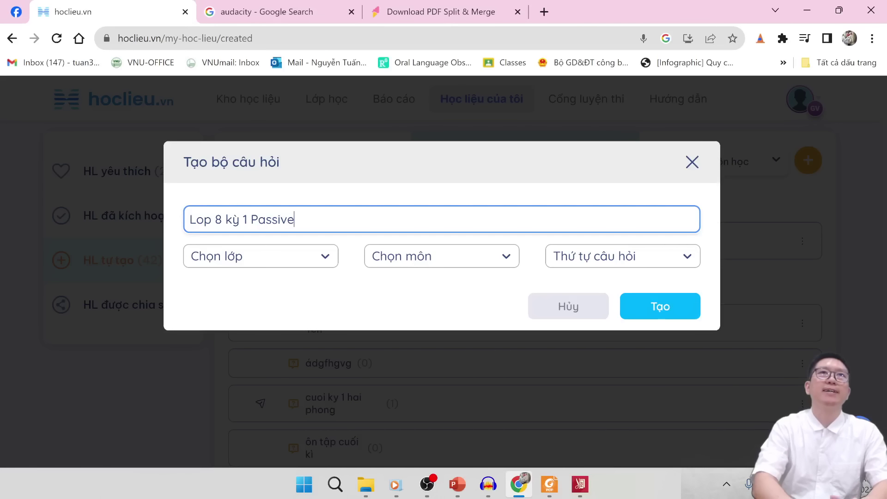
pyautogui.write('voice')
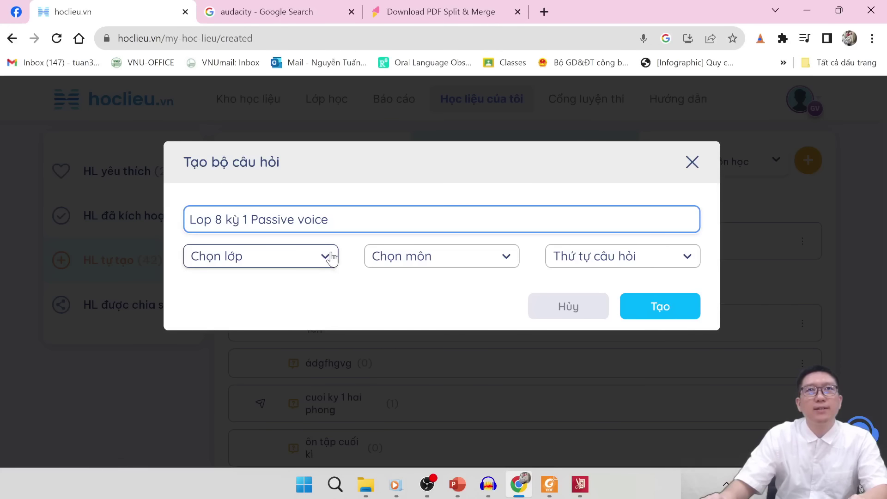
pyautogui.click(327, 256)
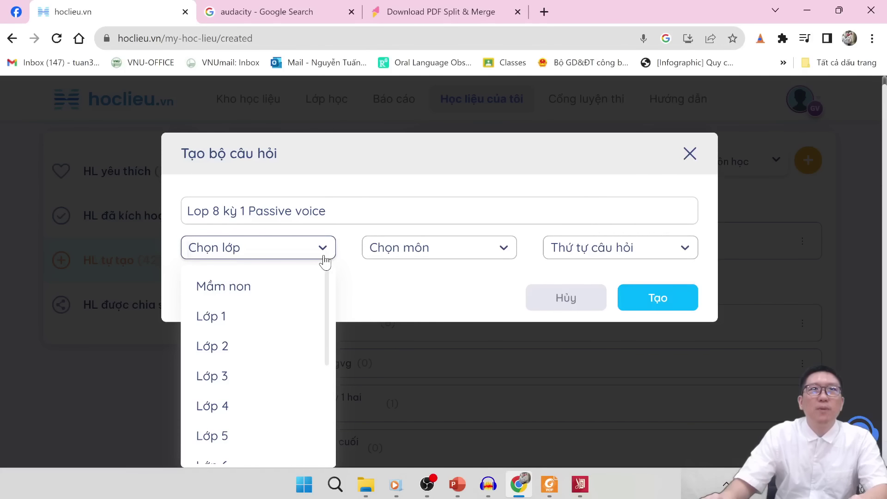
pyautogui.scroll(-4, 301, 327)
pyautogui.click(289, 333)
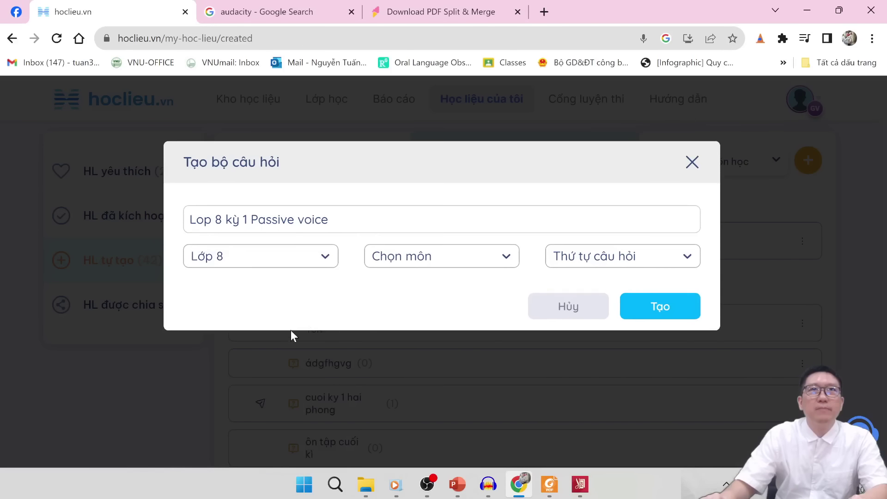
pyautogui.click(409, 265)
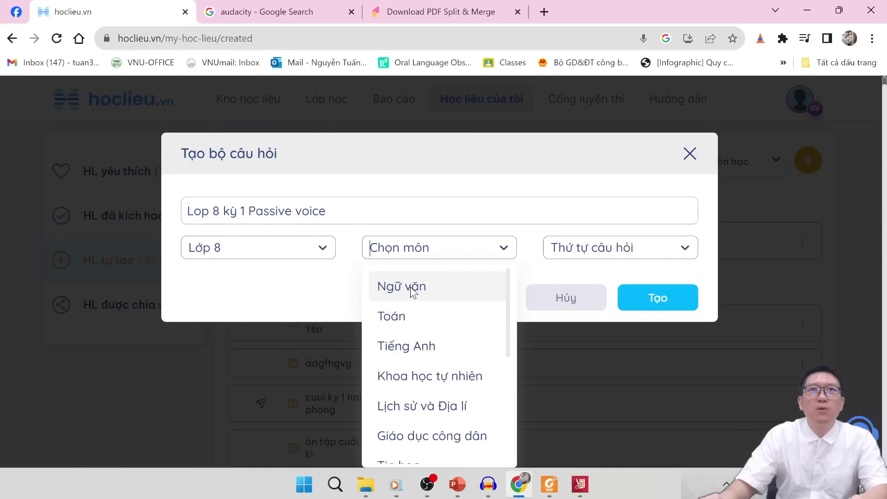
pyautogui.click(418, 334)
# Set the questions to appear in random order and create the set, opening its editor
pyautogui.click(573, 261)
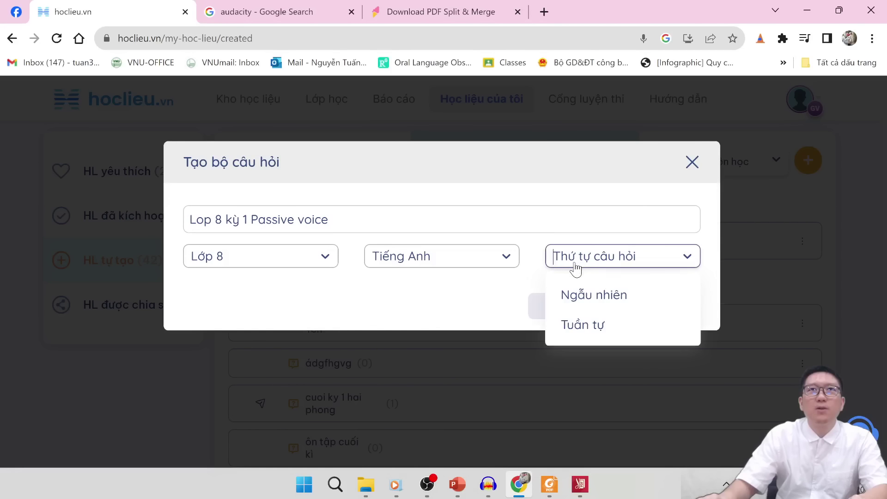
pyautogui.click(585, 296)
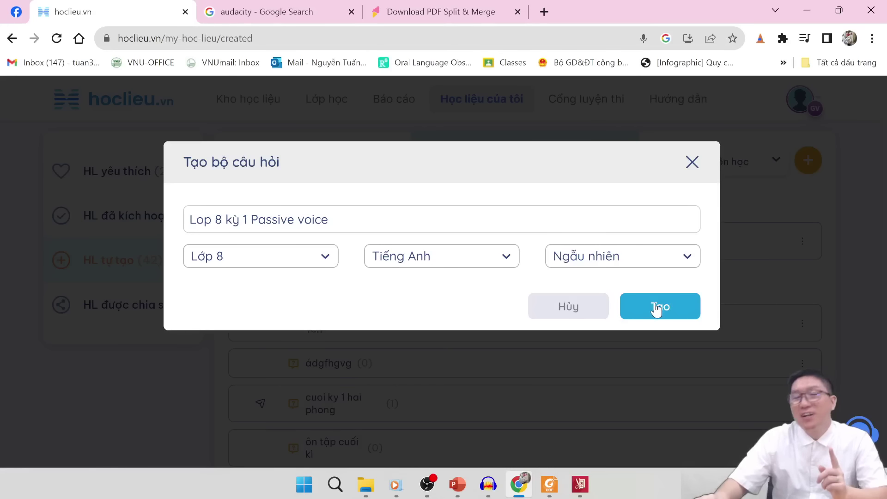
pyautogui.click(654, 300)
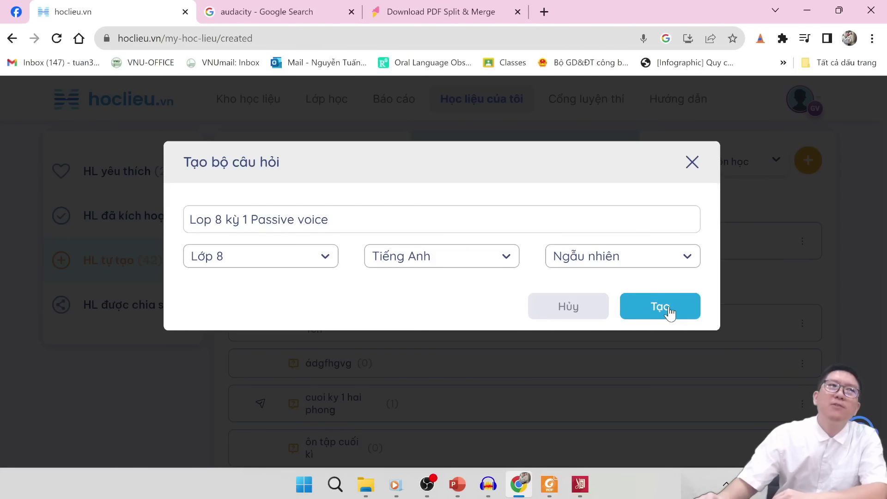
pyautogui.click(670, 308)
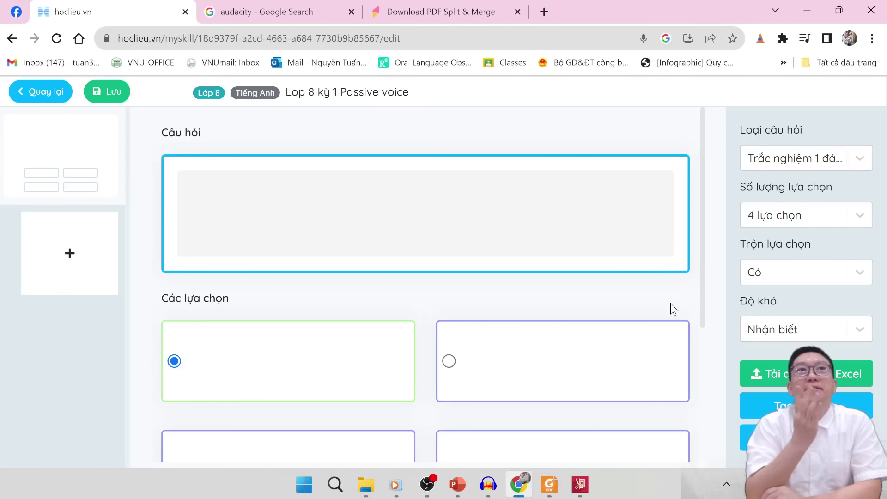
# Enter the question text '1. He .... given a puppy yesterday' in the Câu hỏi box
pyautogui.click(188, 186)
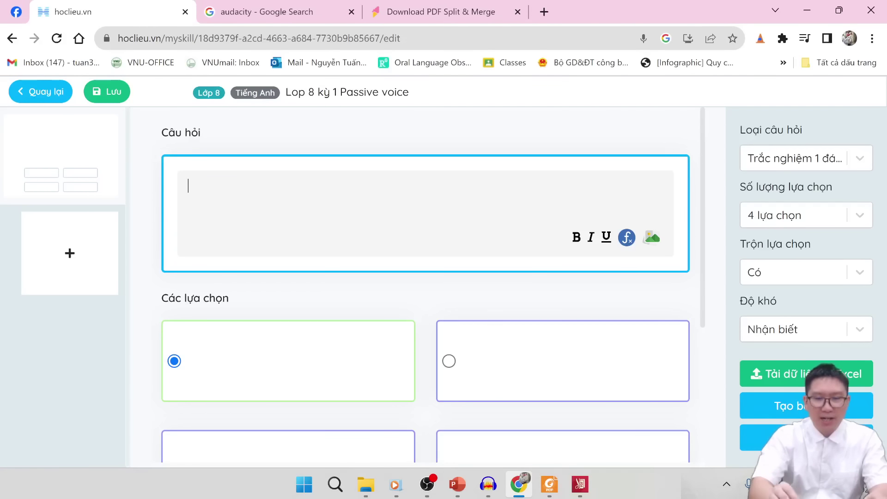
pyautogui.write('1.')
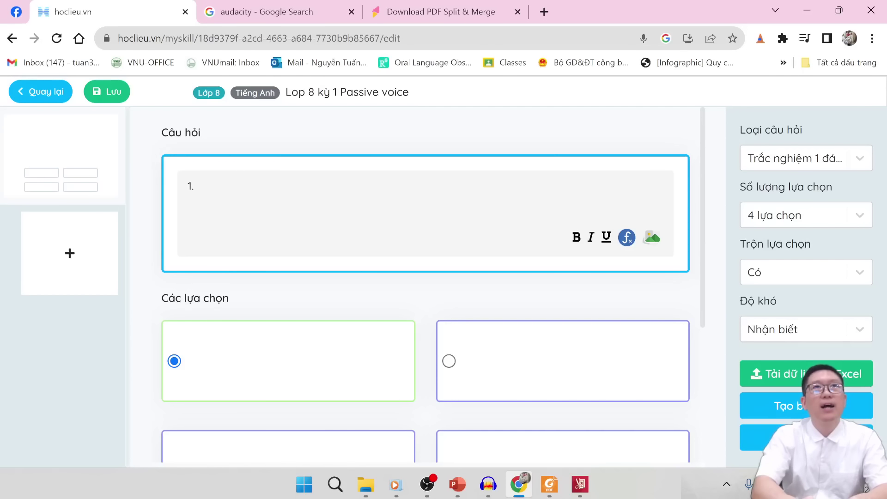
pyautogui.write(' He')
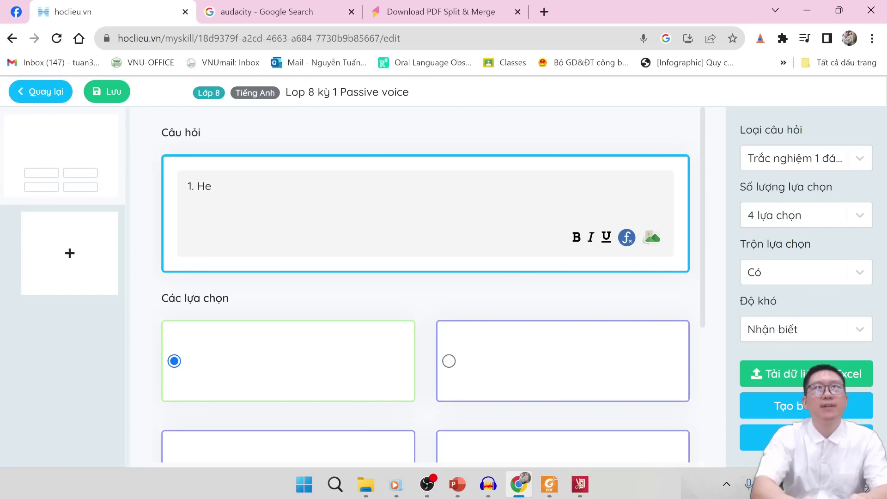
pyautogui.write(' ....')
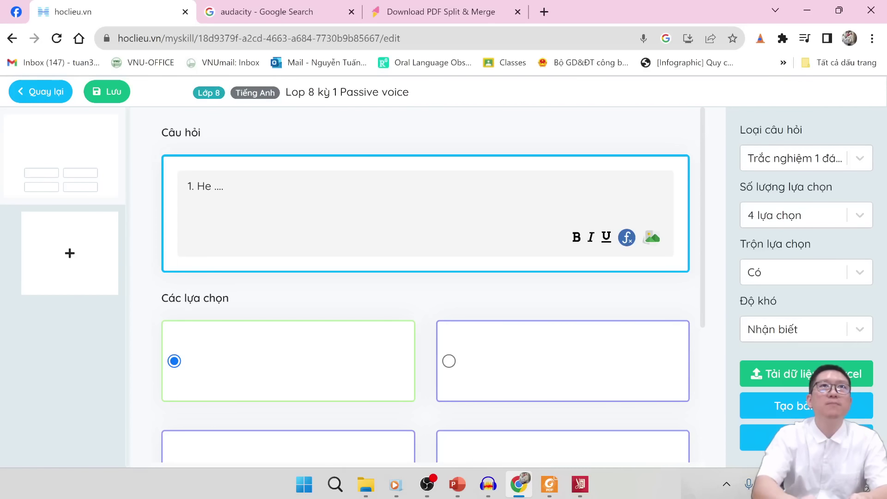
pyautogui.write(' g')
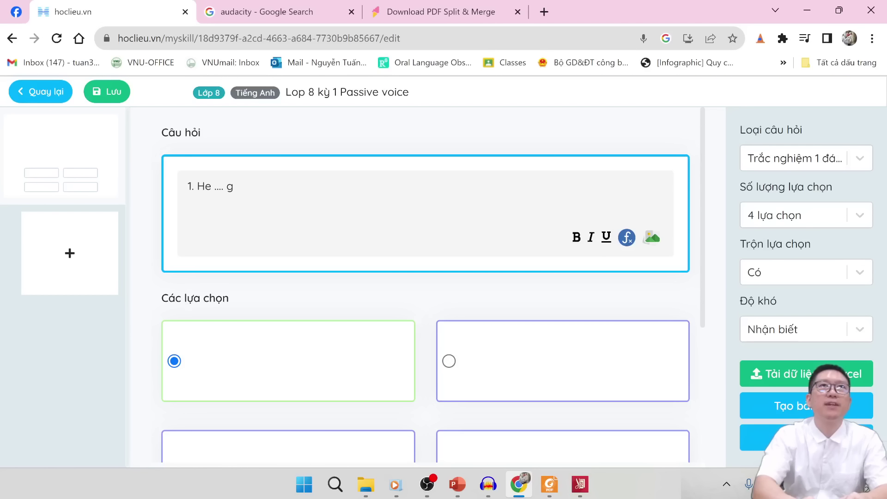
pyautogui.write('iven a')
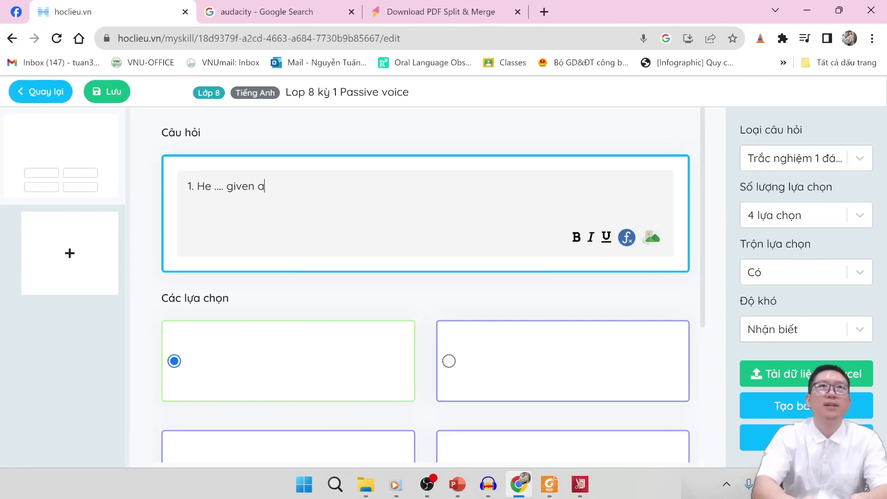
pyautogui.write(' pu')
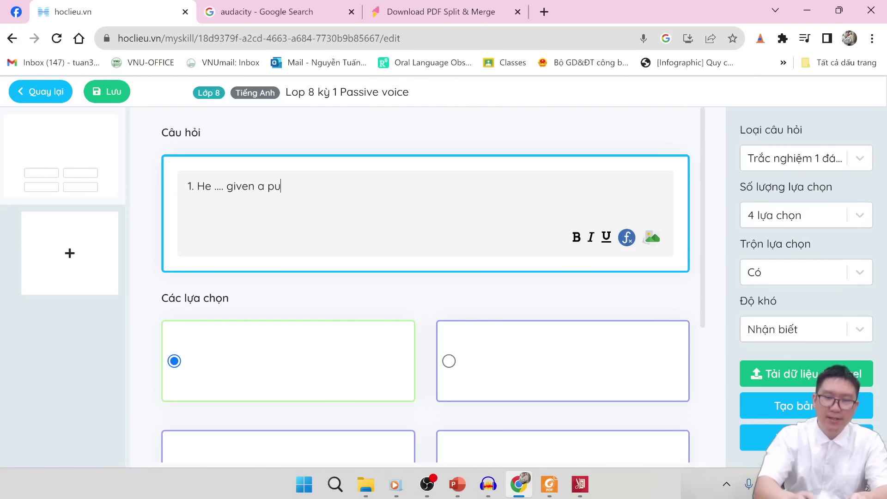
pyautogui.write('ppy')
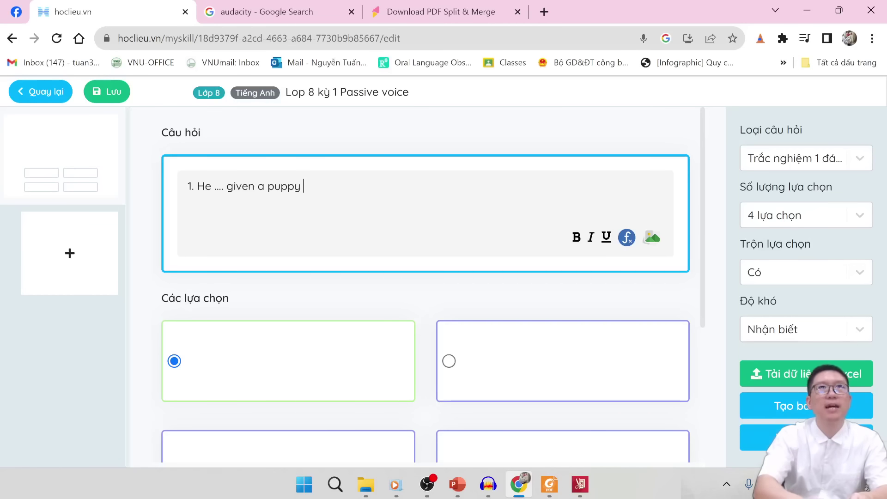
pyautogui.write('sterday')
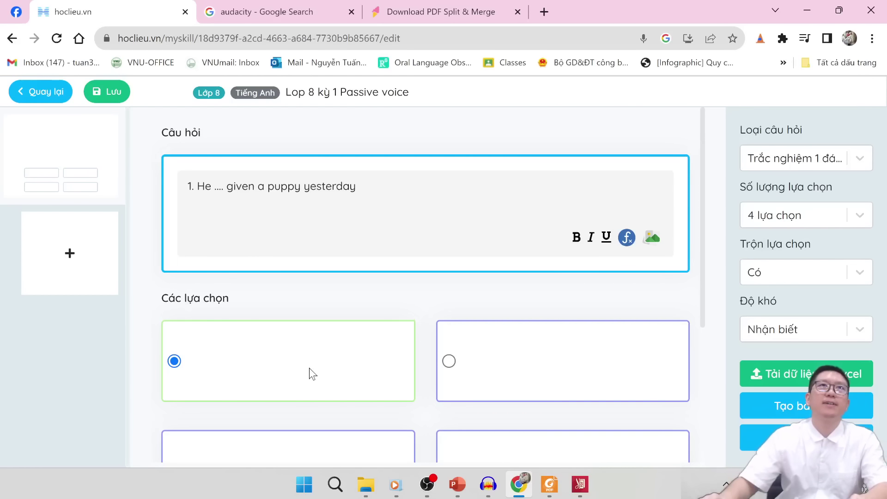
# Enter the first two answer options, 'is' and 'was'
pyautogui.click(190, 333)
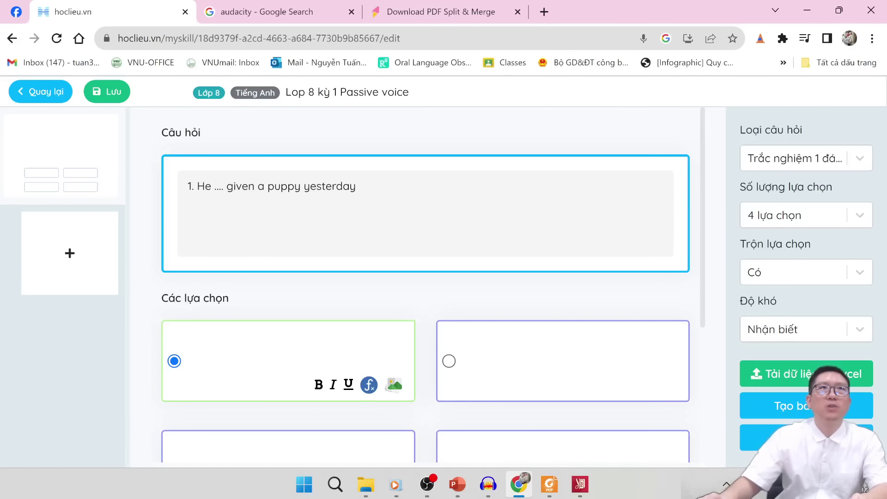
pyautogui.write('is')
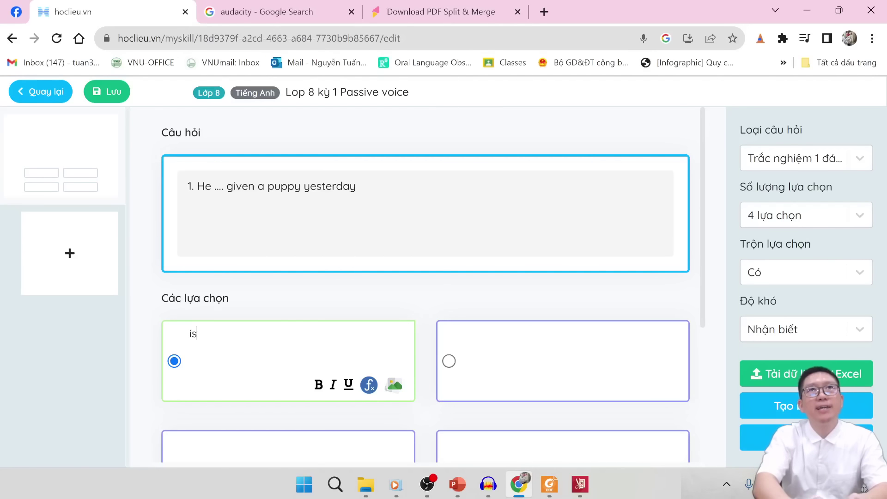
pyautogui.click(464, 333)
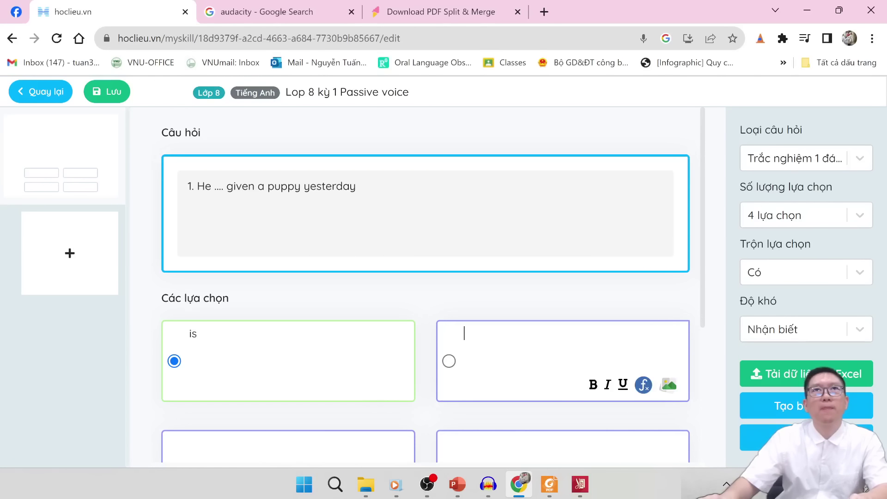
pyautogui.write('wass')
pyautogui.press('BackSpace')
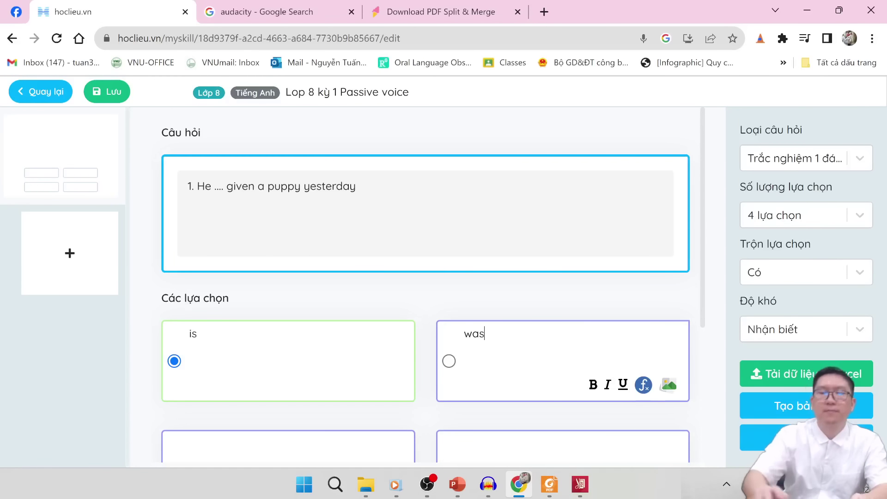
pyautogui.scroll(-1, 500, 341)
pyautogui.scroll(1, 322, 363)
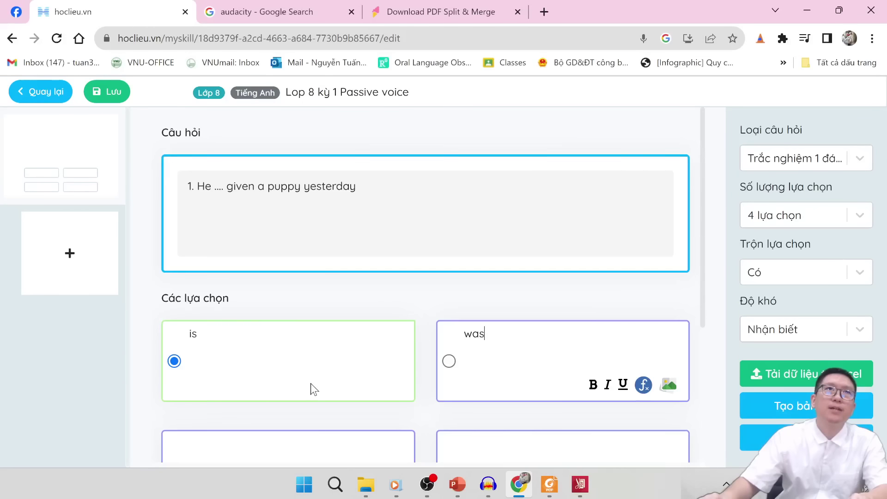
pyautogui.scroll(-3, 309, 383)
# Add the options 'are' and 'were', and mark 'was' as the correct answer
pyautogui.click(293, 355)
pyautogui.write('are')
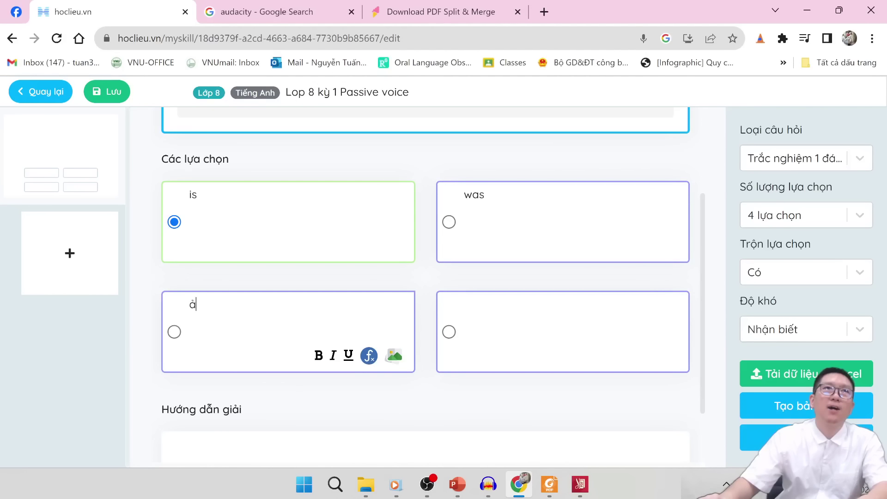
pyautogui.click(465, 304)
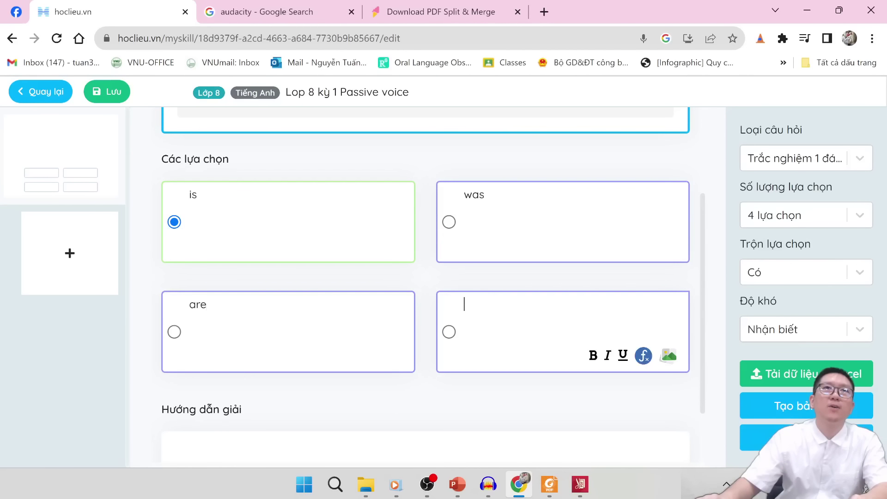
pyautogui.write('were')
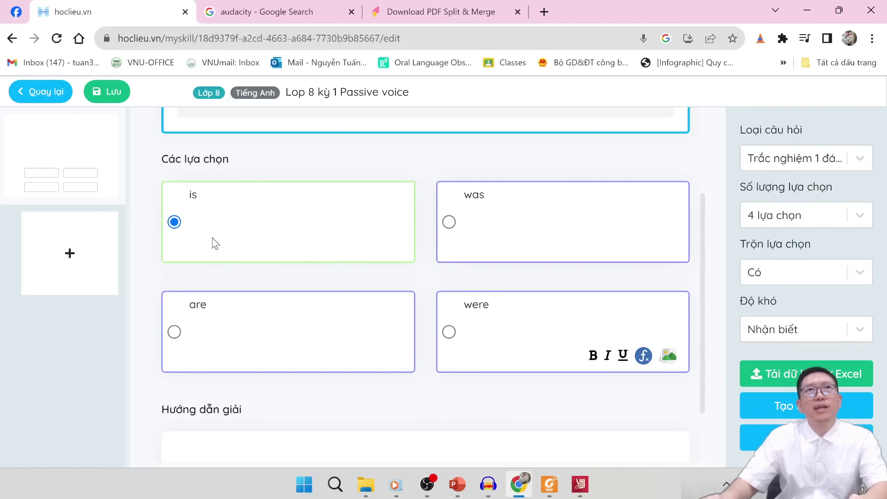
pyautogui.click(448, 222)
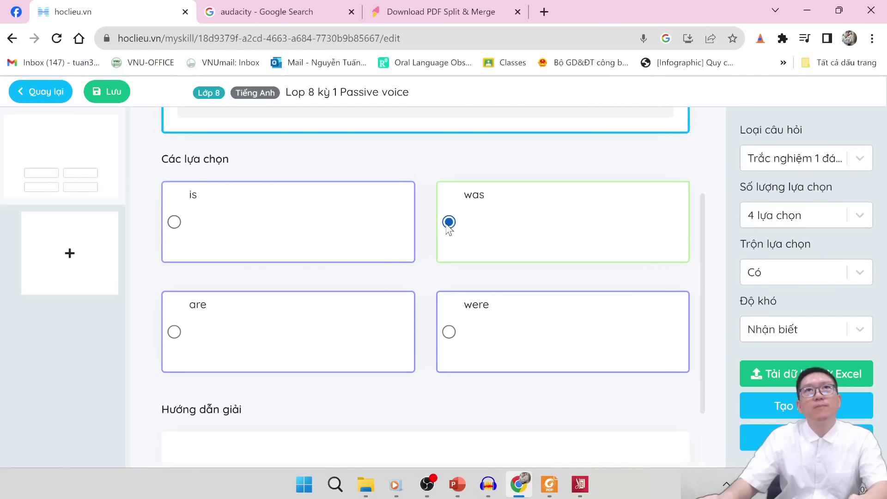
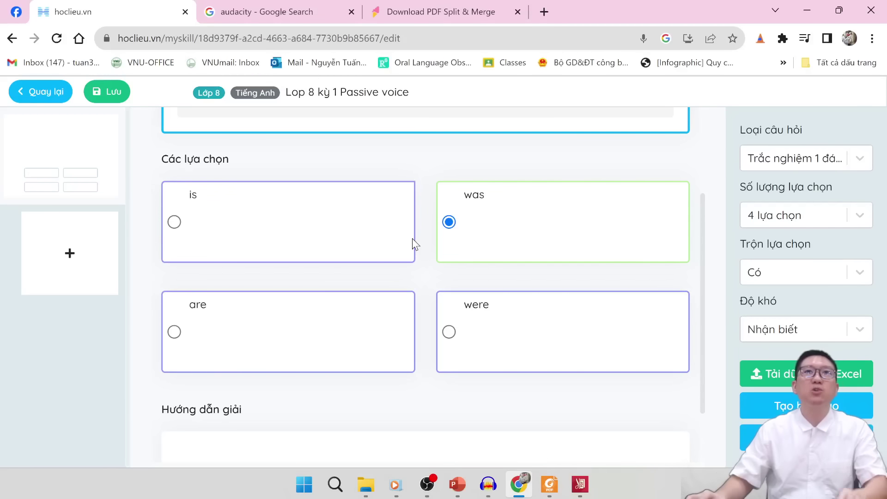
# Add the full stop so question 1 reads 'He .... given a puppy yesterday.'
pyautogui.scroll(3, 496, 237)
pyautogui.scroll(-2, 487, 240)
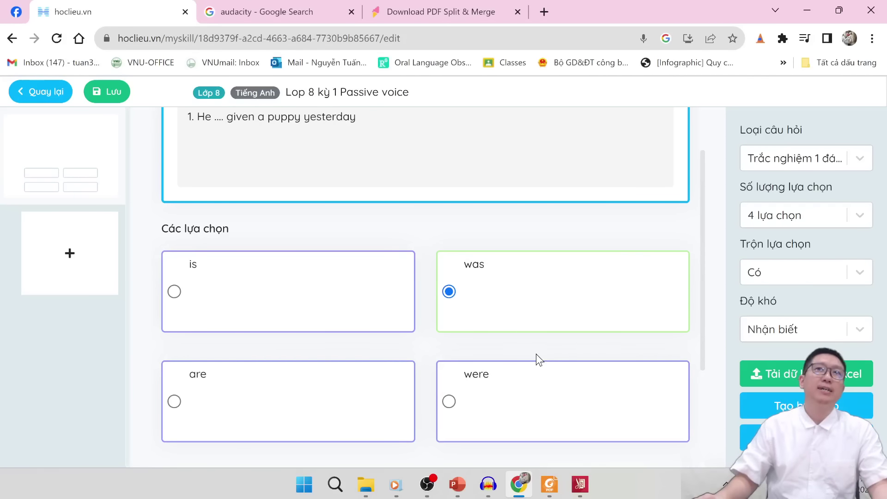
pyautogui.scroll(1, 540, 360)
pyautogui.scroll(1, 540, 361)
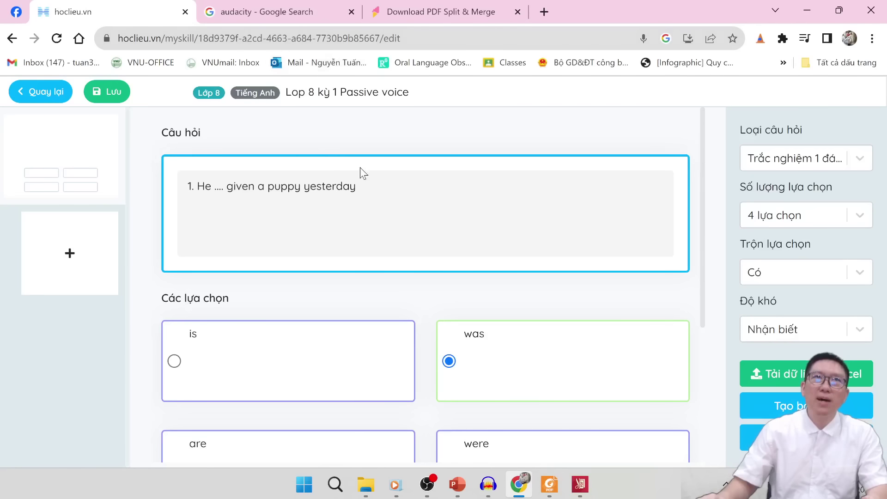
pyautogui.click(356, 186)
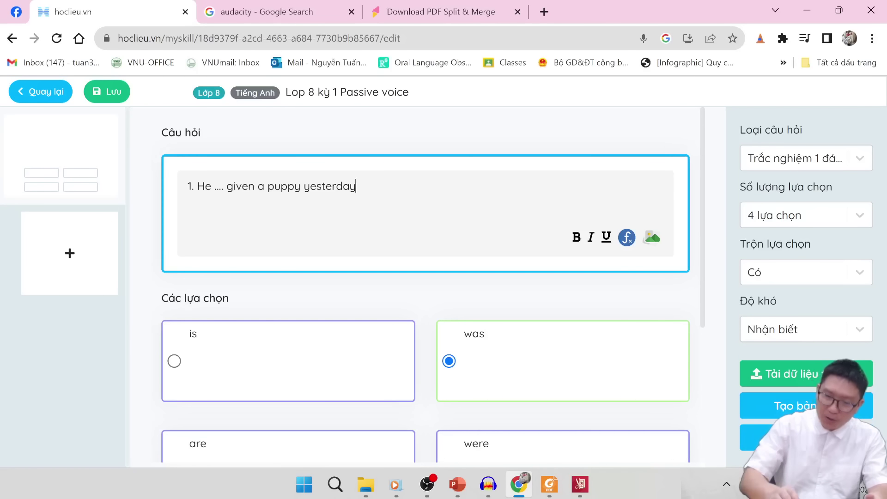
pyautogui.write('.')
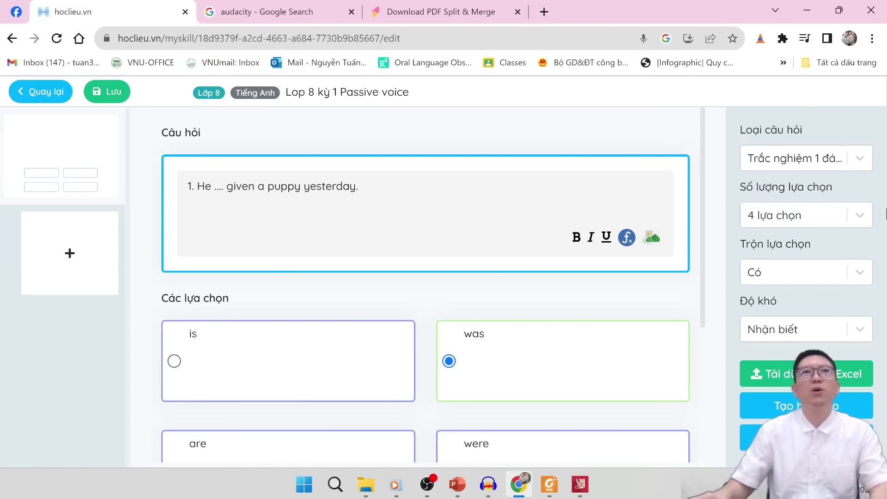
pyautogui.scroll(-1, 349, 271)
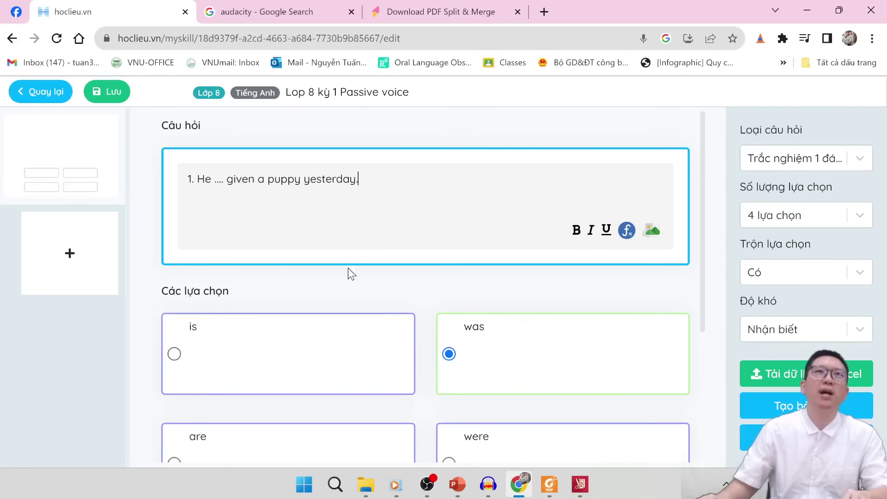
pyautogui.scroll(-2, 348, 279)
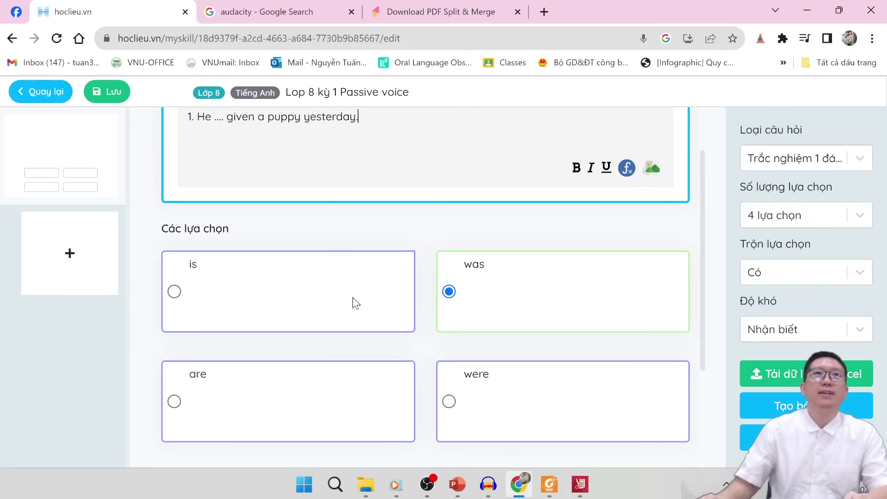
pyautogui.scroll(-2, 353, 298)
pyautogui.scroll(4, 351, 300)
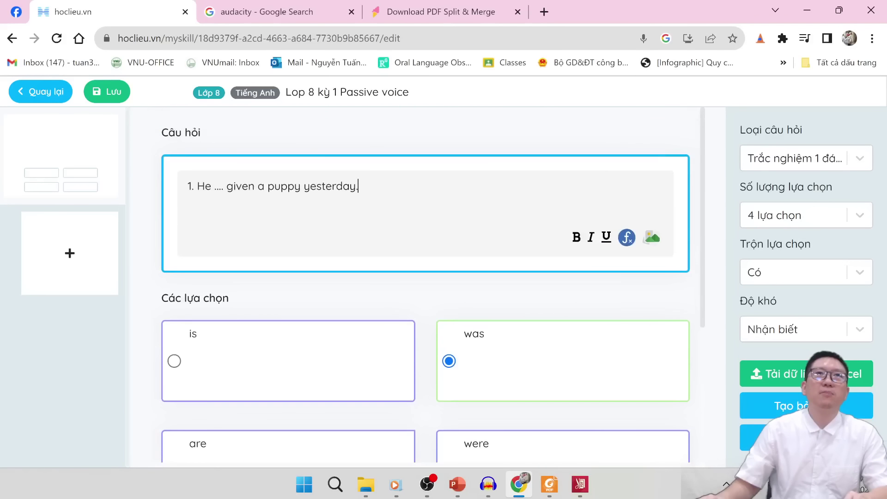
pyautogui.scroll(-6, 351, 300)
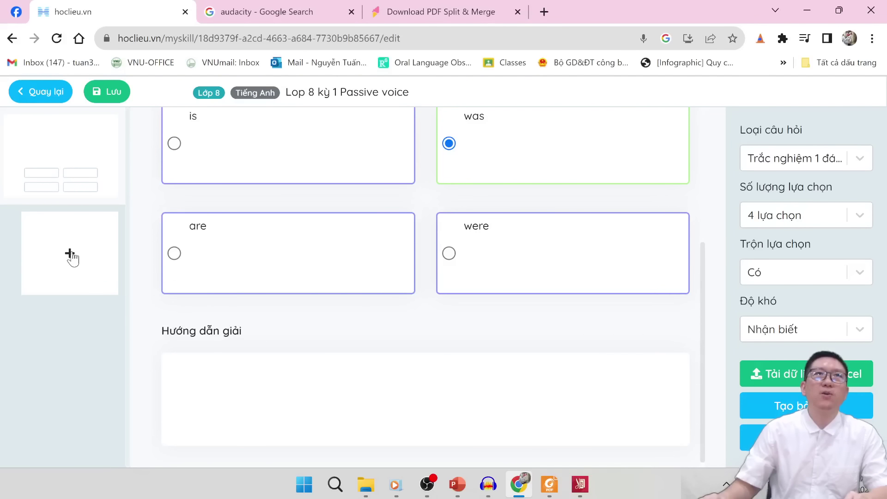
# Add a new question with the sentence 'They .... taught English now.'
pyautogui.click(69, 266)
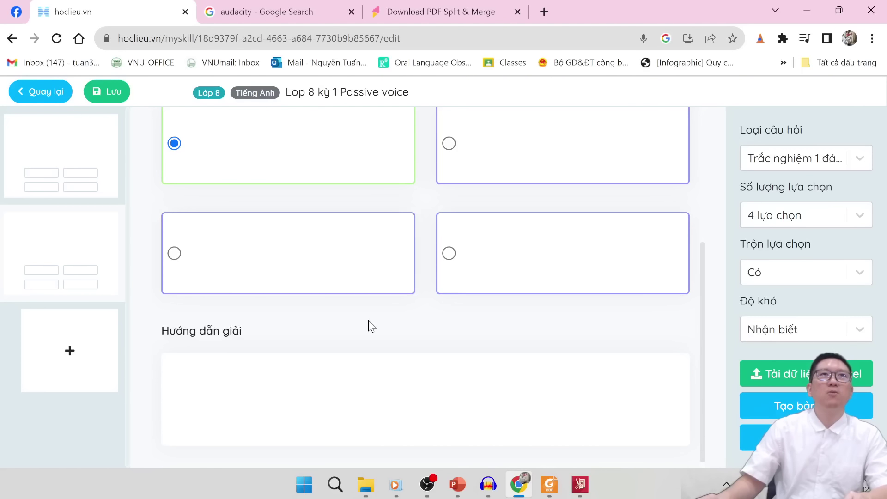
pyautogui.scroll(5, 370, 325)
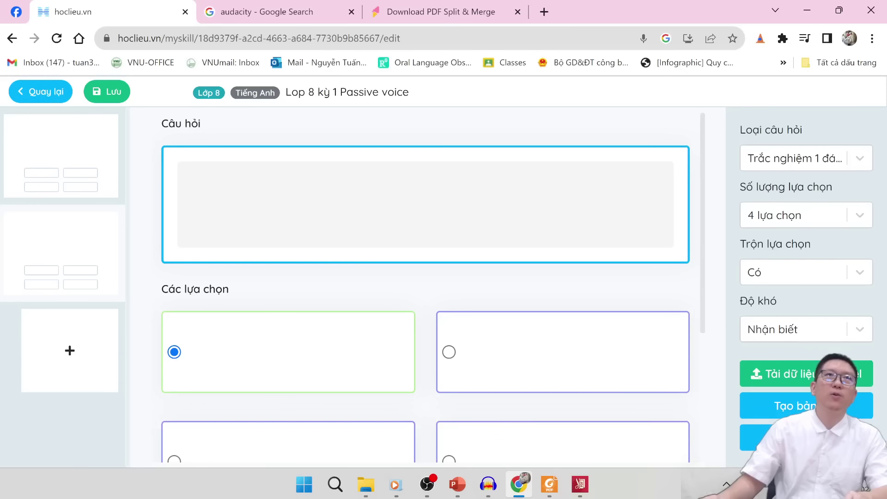
pyautogui.click(188, 174)
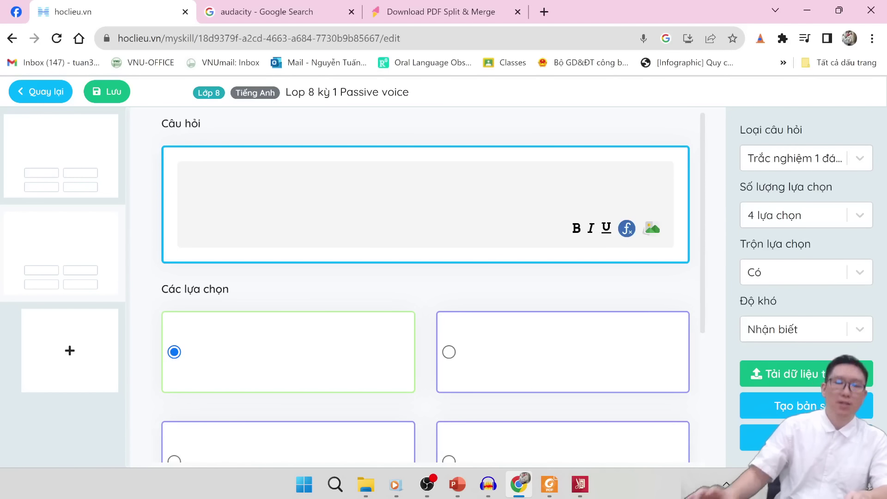
pyautogui.write('They')
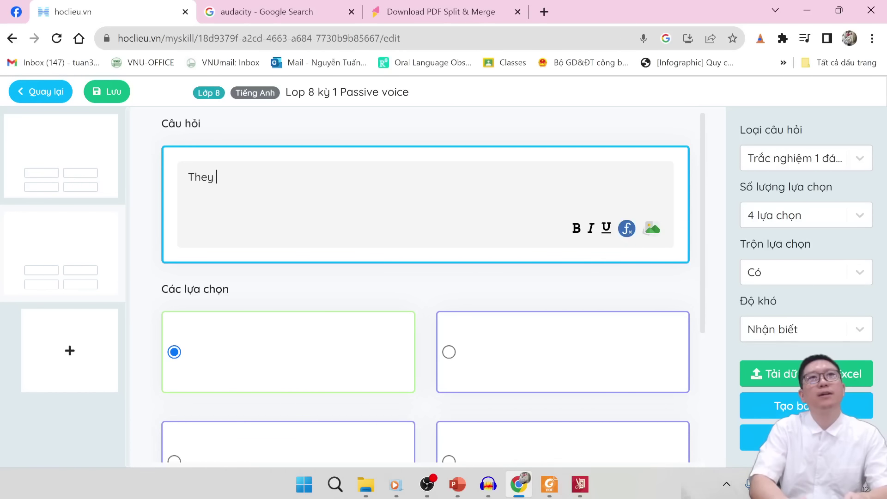
pyautogui.write(' .')
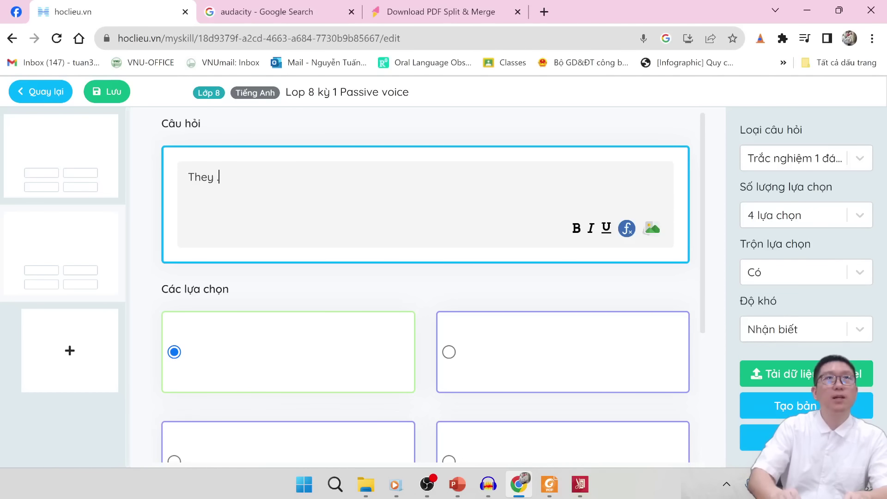
pyautogui.write('... tau')
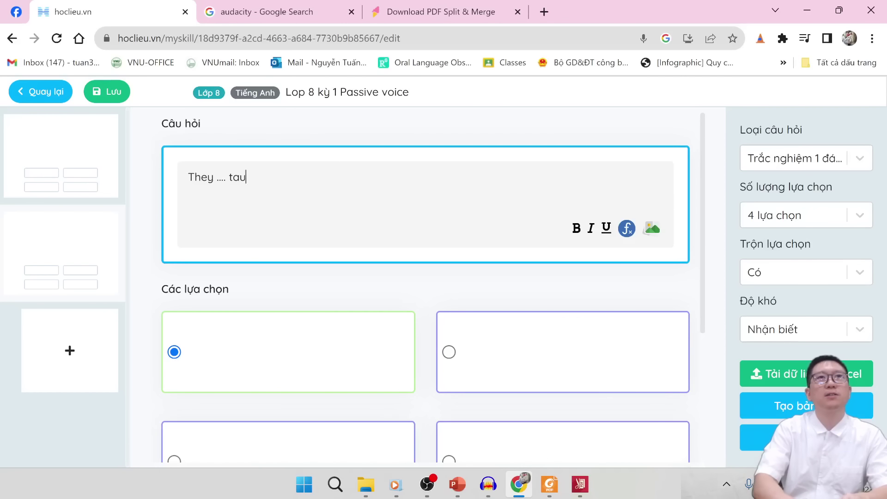
pyautogui.write('ght Eng')
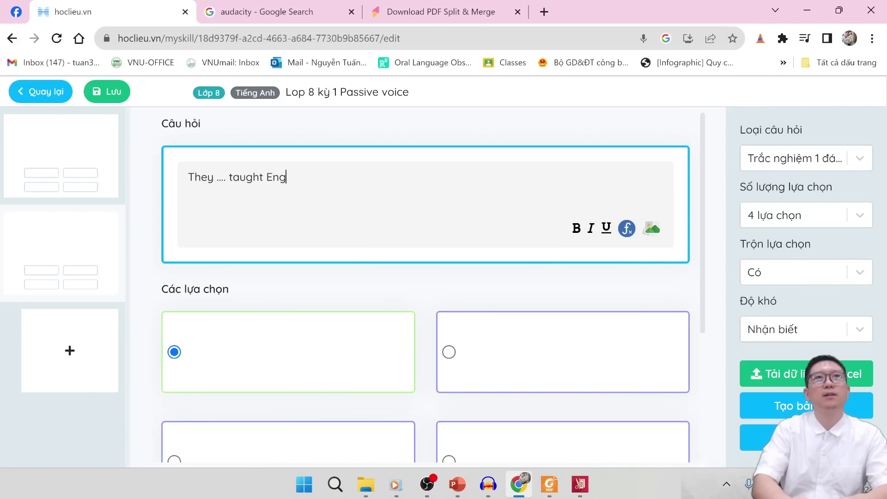
pyautogui.write('lish now.')
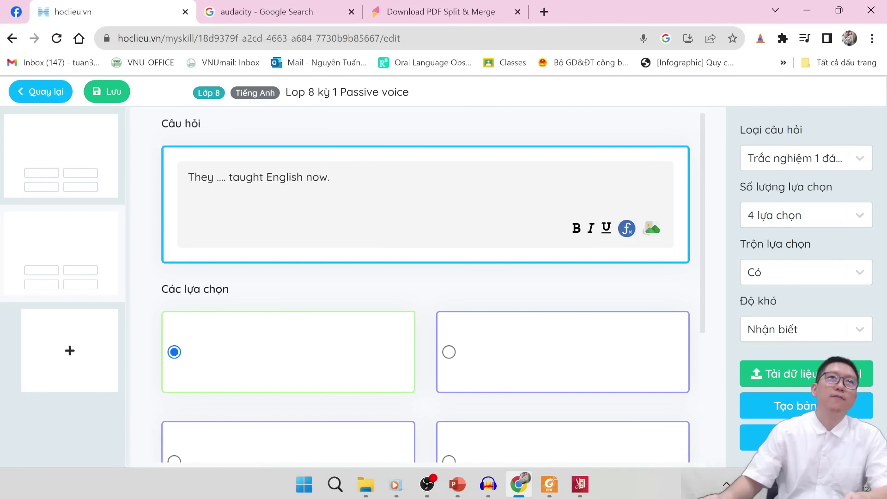
# Fill the four choices: is being, are being, was being, were being
pyautogui.click(189, 324)
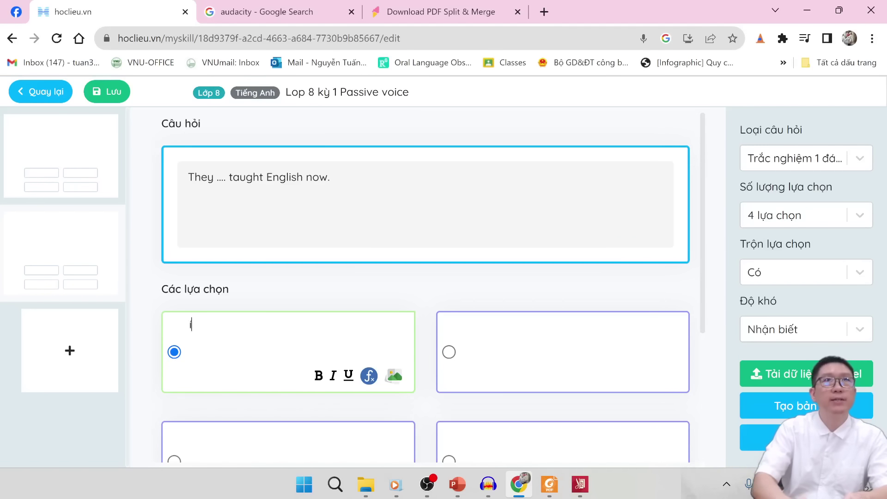
pyautogui.write('is being')
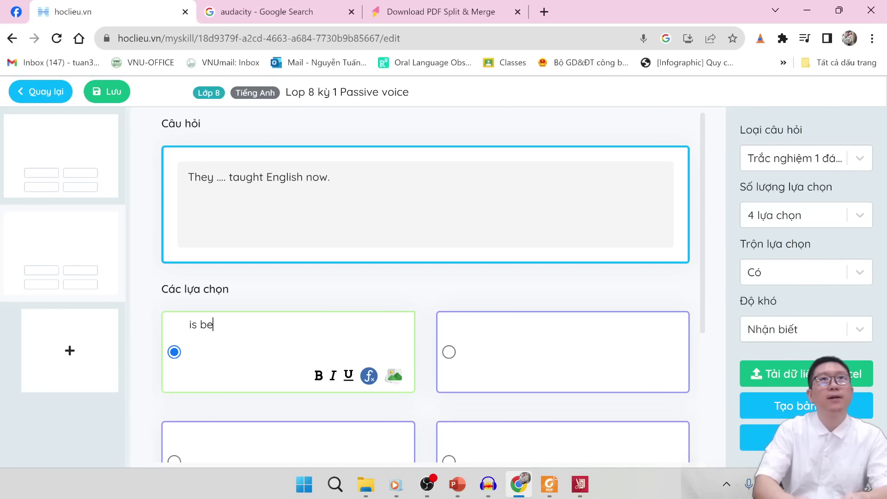
pyautogui.click(464, 325)
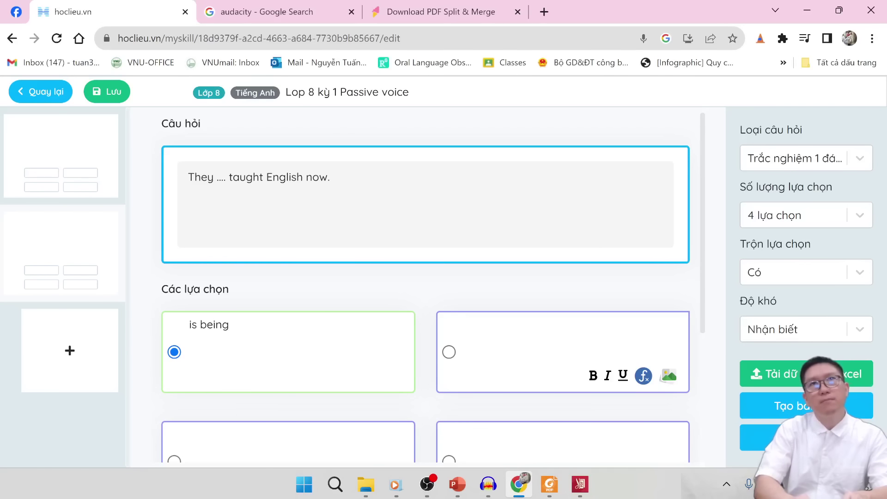
pyautogui.write('are being')
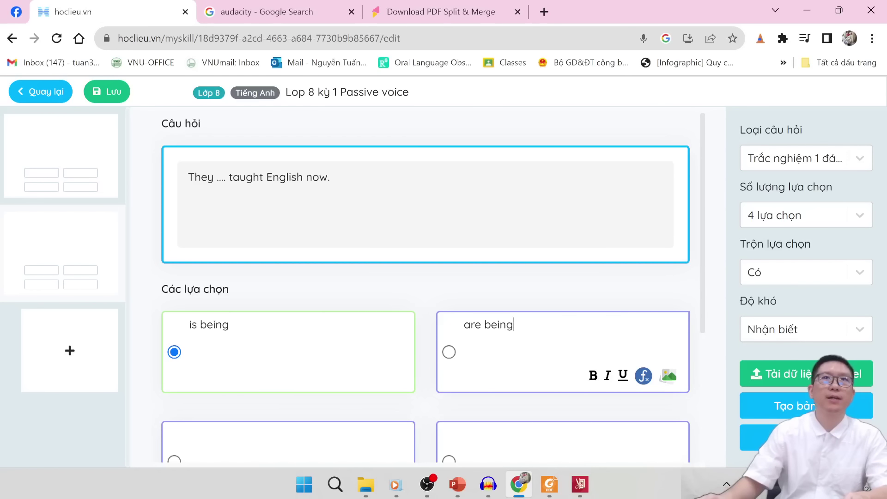
pyautogui.scroll(-1, 536, 360)
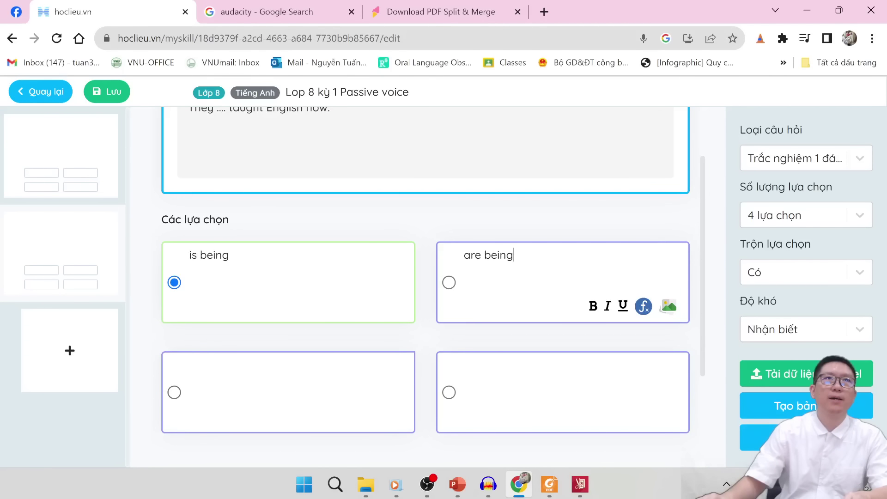
pyautogui.click(187, 364)
pyautogui.write('wa')
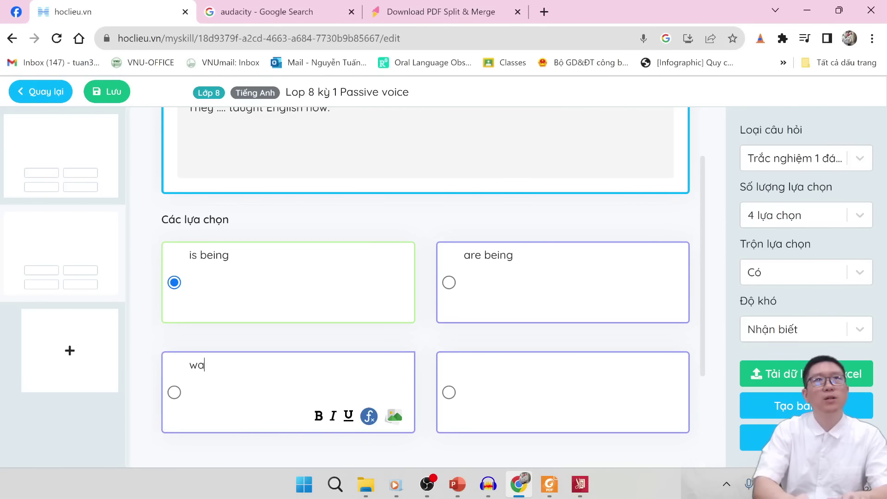
pyautogui.write('s being')
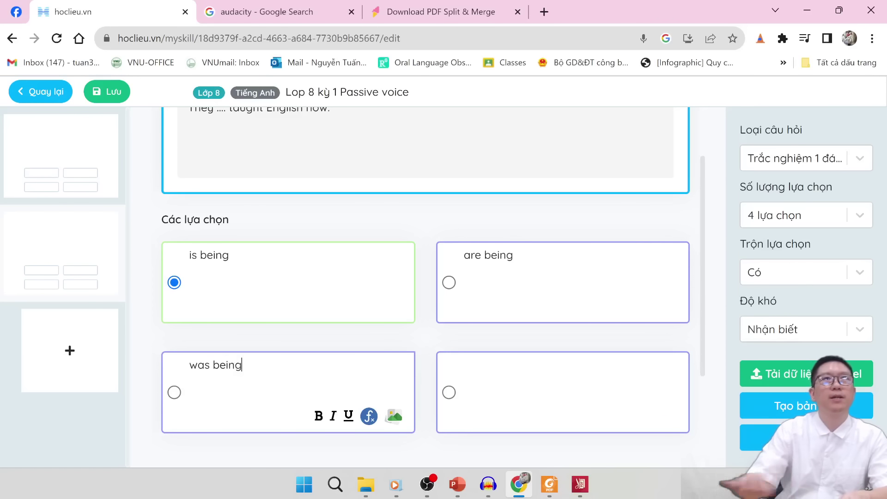
pyautogui.click(464, 365)
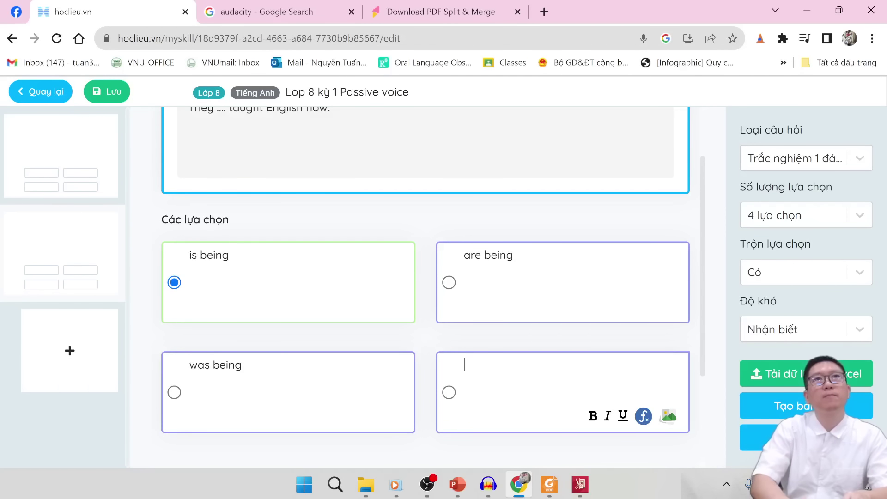
pyautogui.write('were ')
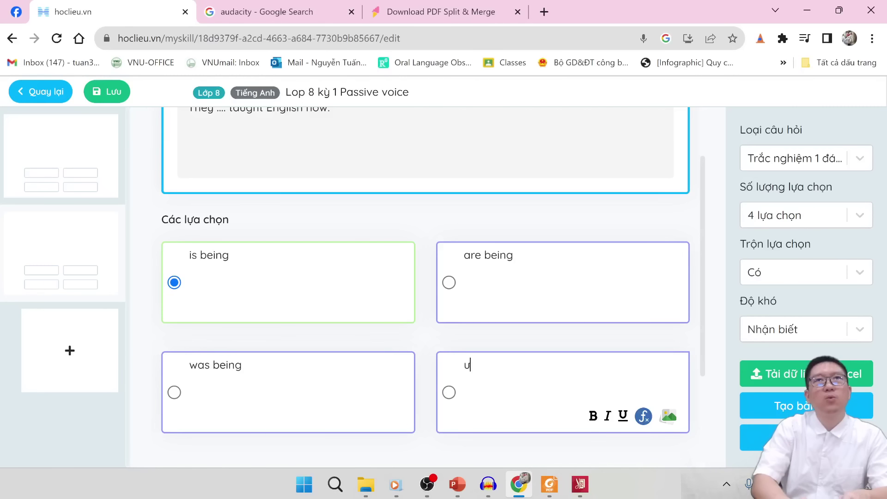
pyautogui.write('being')
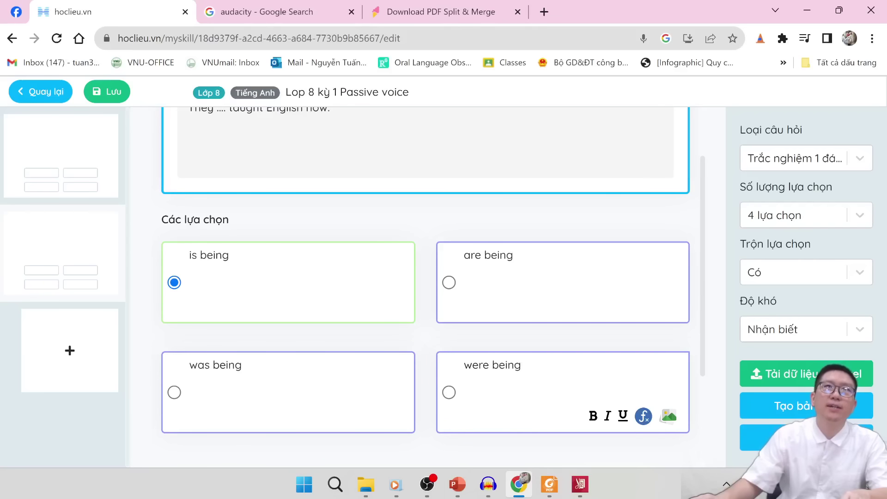
# Mark 'are being' as the correct answer and save the question set
pyautogui.click(478, 290)
pyautogui.click(449, 282)
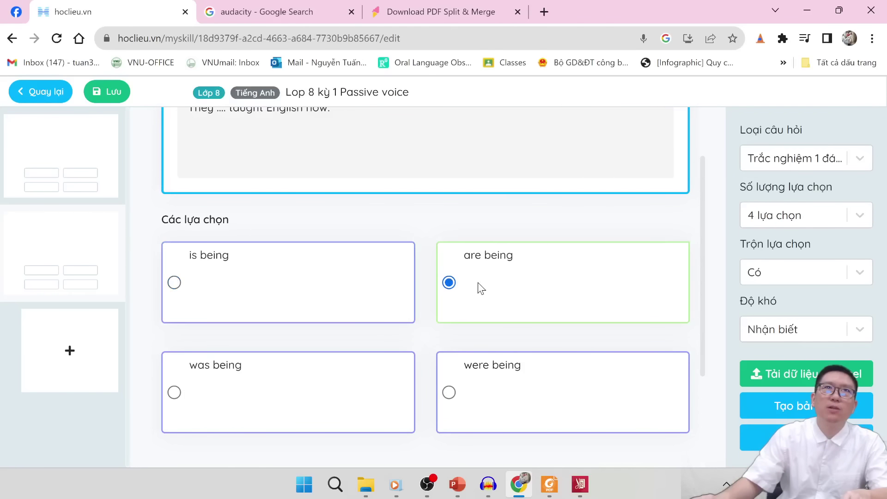
pyautogui.scroll(-3, 485, 286)
pyautogui.scroll(5, 492, 283)
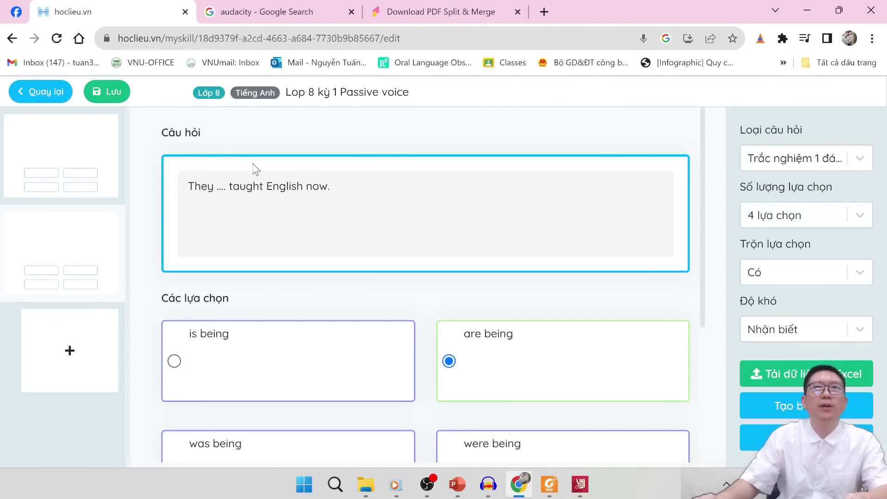
pyautogui.click(123, 95)
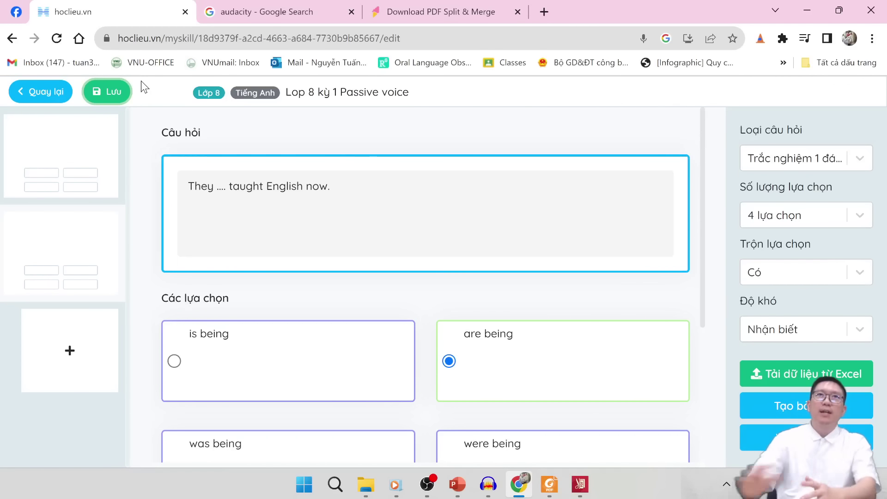
# Go back to the 'Lop 8 kỳ 1 Passive voice' overview showing both questions
pyautogui.click(54, 90)
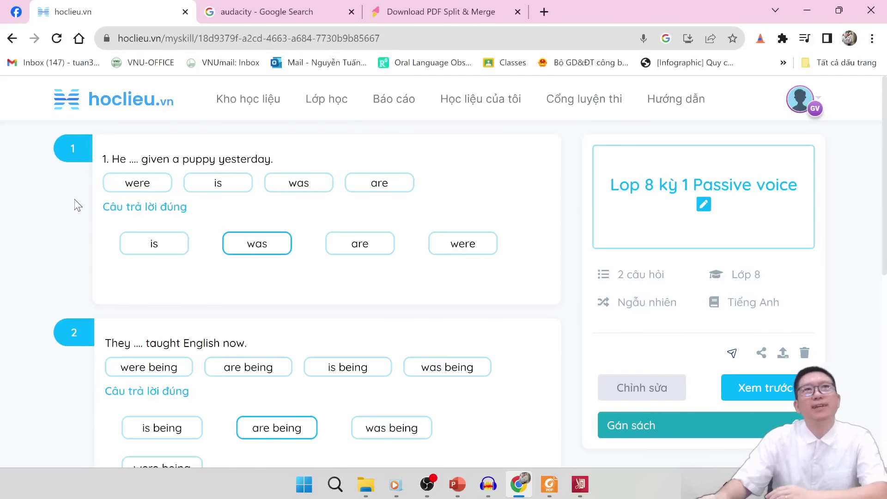
pyautogui.scroll(-6, 177, 314)
pyautogui.scroll(6, 178, 311)
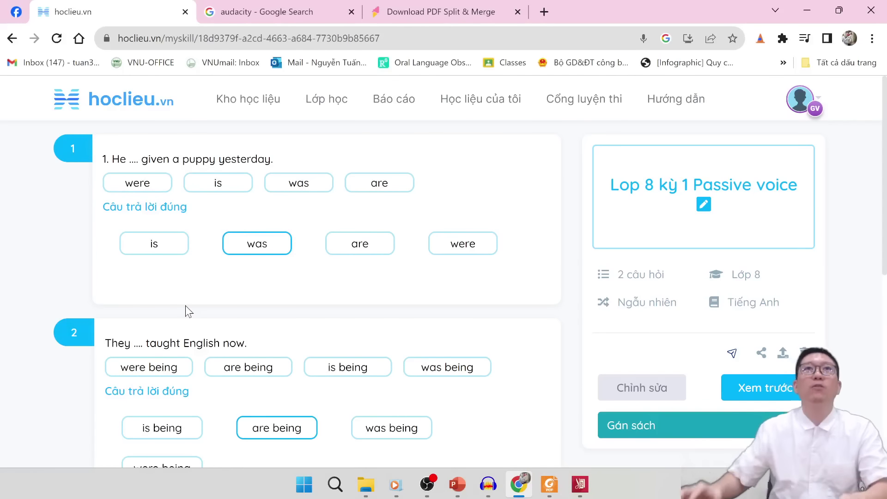
pyautogui.click(544, 12)
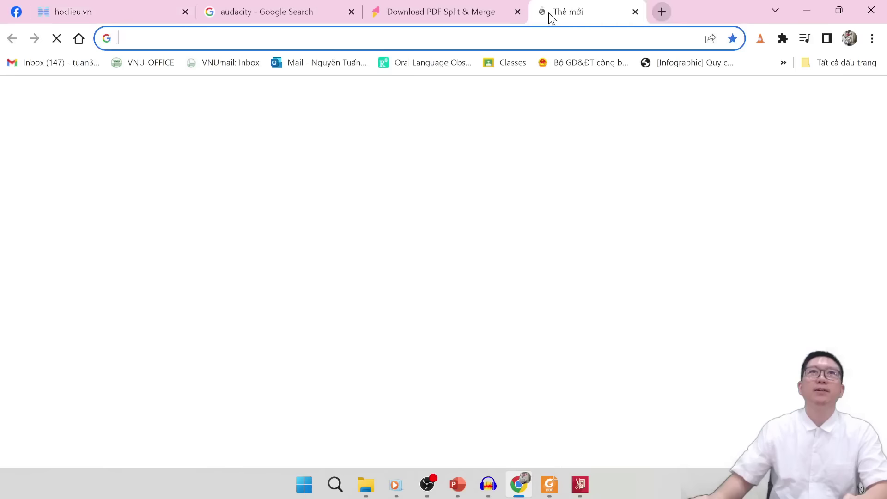
pyautogui.write('you')
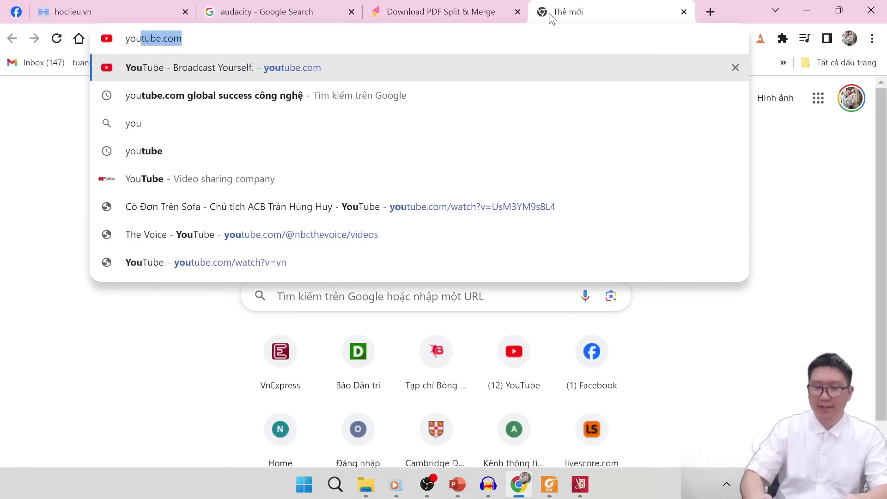
pyautogui.press('Return')
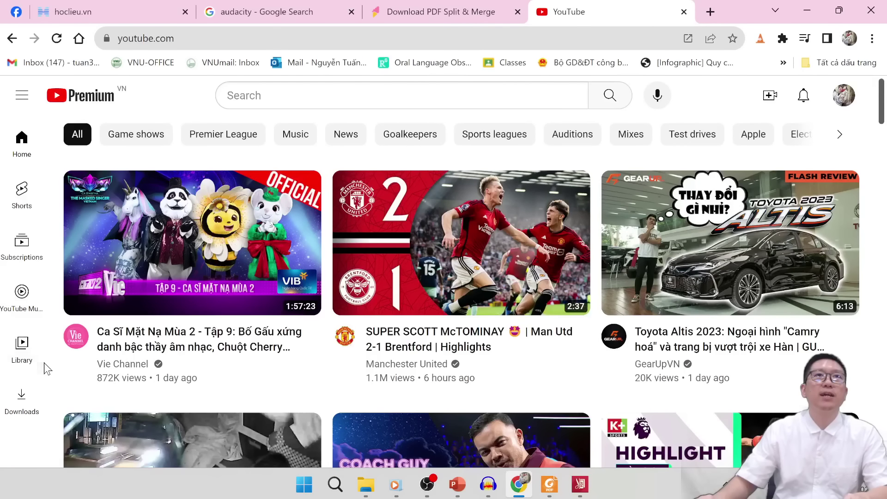
pyautogui.moveTo(203, 341)
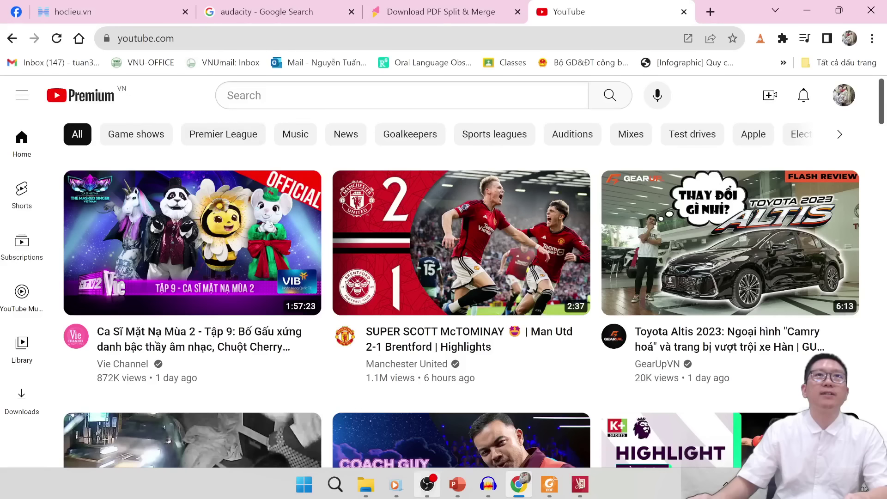
pyautogui.moveTo(398, 494)
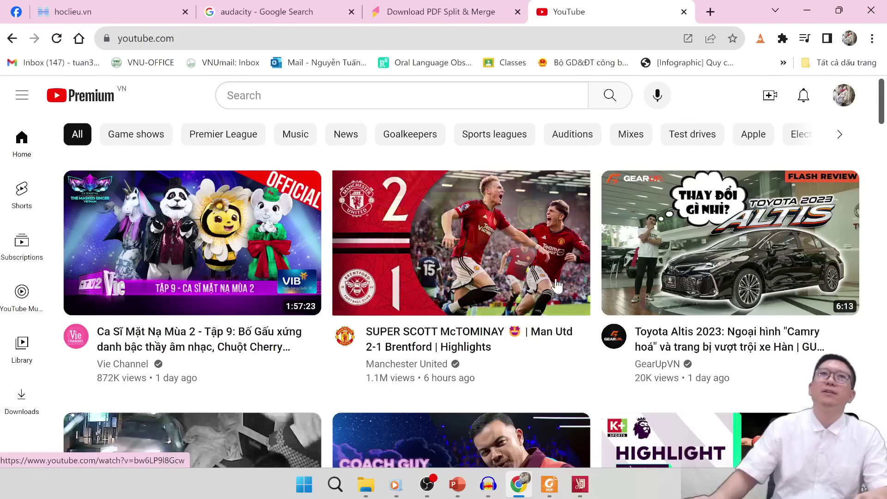
pyautogui.click(684, 12)
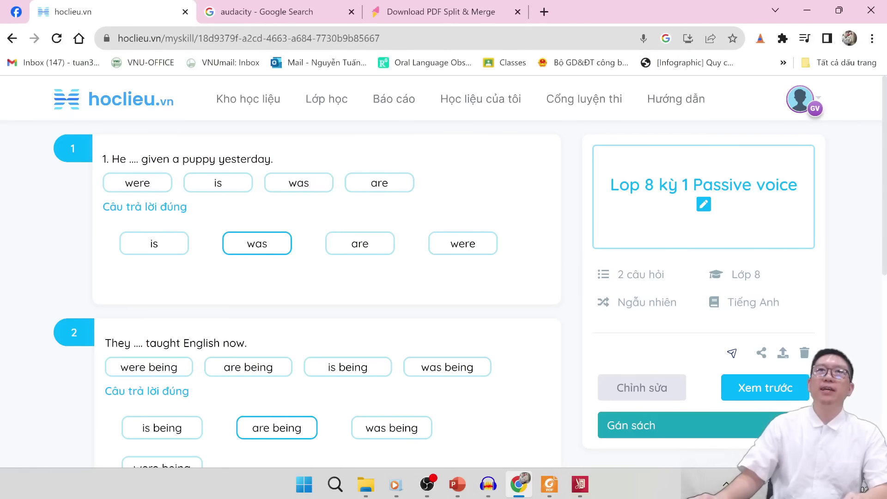
# Open the Xem trước student preview of the quiz in a new tab
pyautogui.click(780, 391)
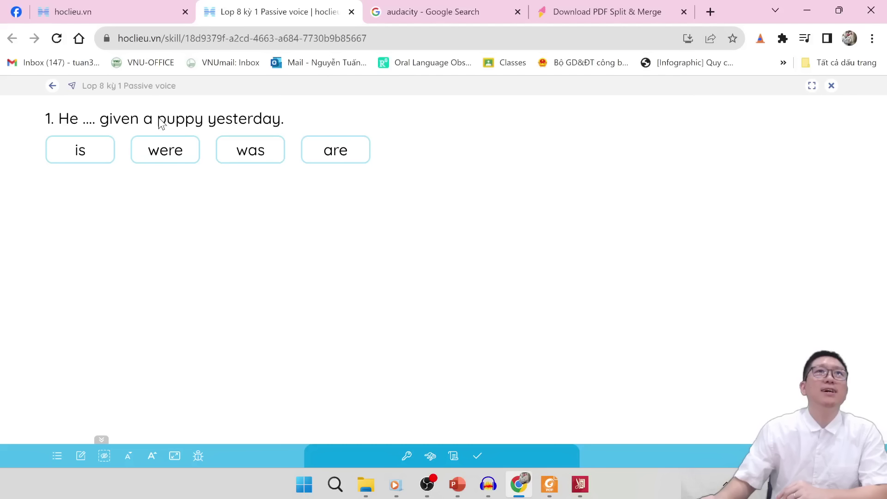
# Answer question 1 with 'were', check it for a 0/1 score, and return to the quiz tab
pyautogui.click(179, 159)
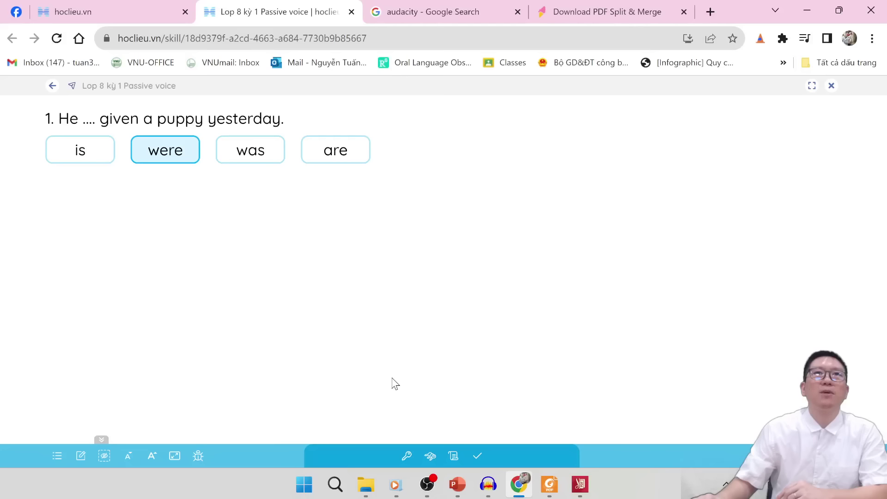
pyautogui.moveTo(543, 470)
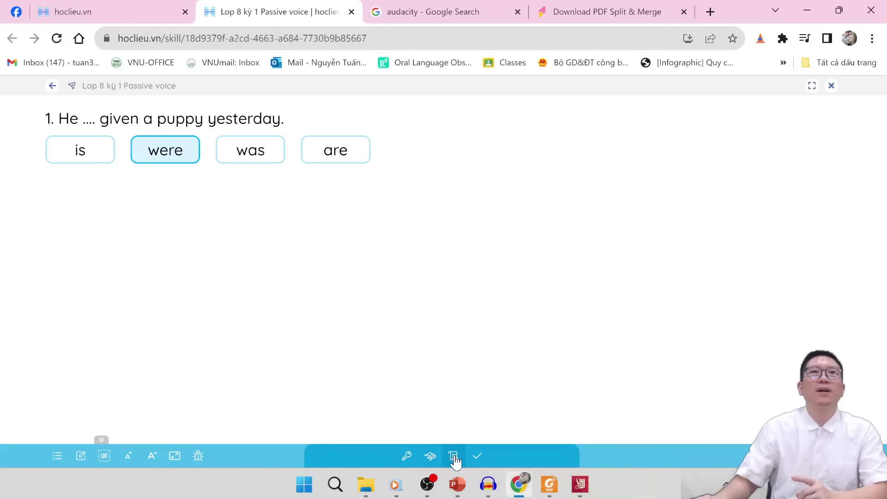
pyautogui.click(478, 457)
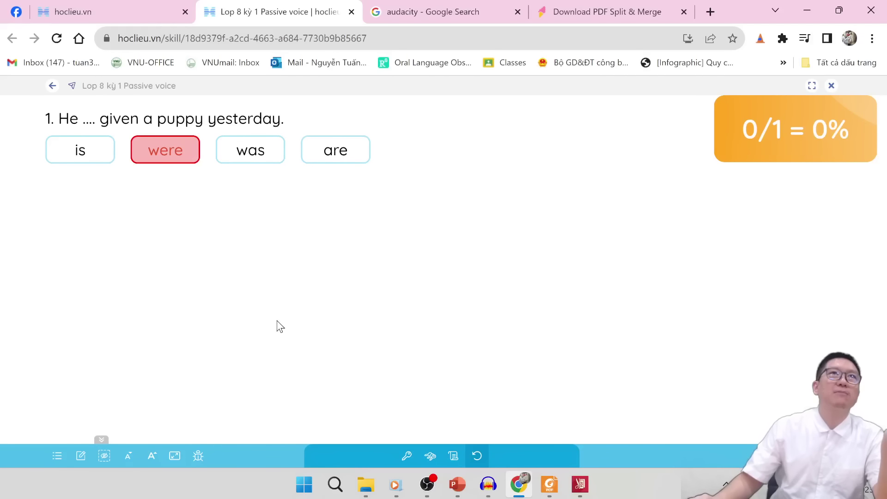
pyautogui.click(83, 12)
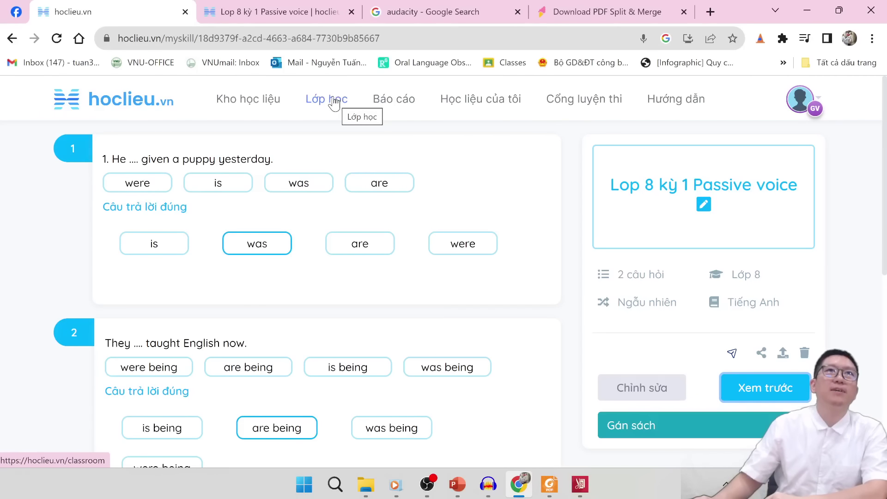
# Open the Lớp học class list, then show the Windows desktop
pyautogui.click(336, 101)
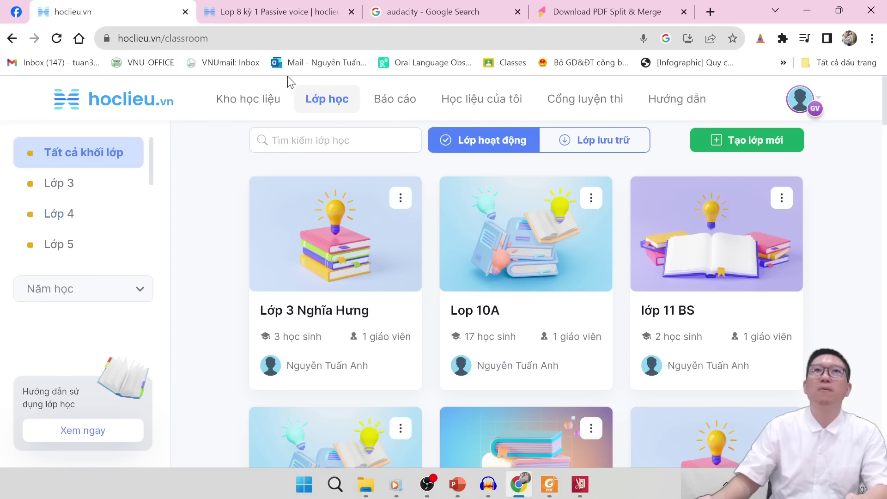
pyautogui.moveTo(424, 6)
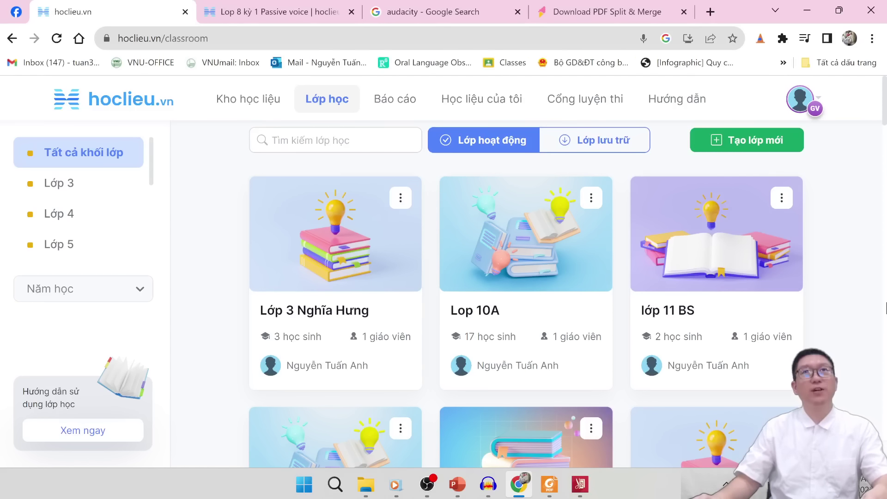
pyautogui.press('super+d')
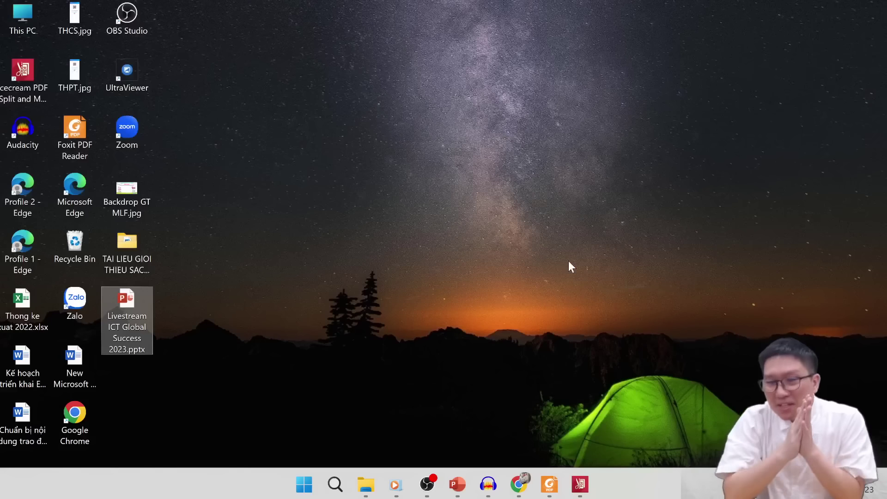
# Refresh the Windows desktop and restore Chrome with the hoclieu.vn class list
pyautogui.rightClick(529, 215)
pyautogui.click(562, 231)
pyautogui.rightClick(472, 226)
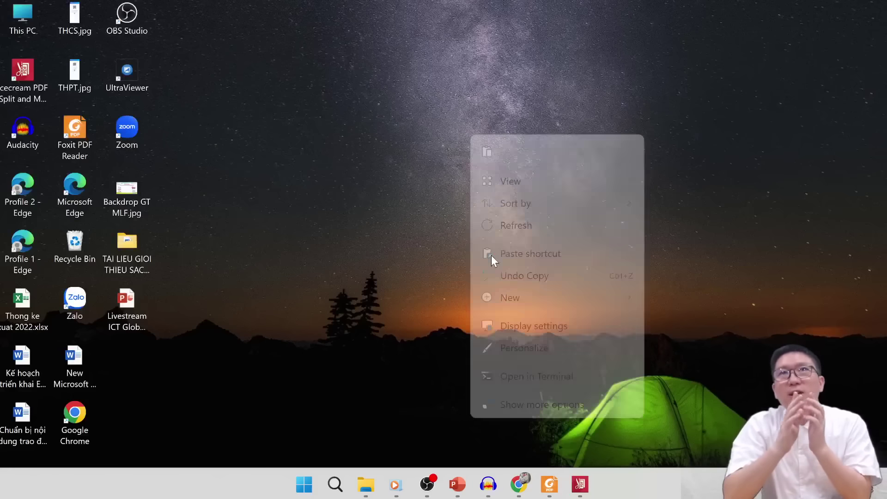
pyautogui.click(489, 226)
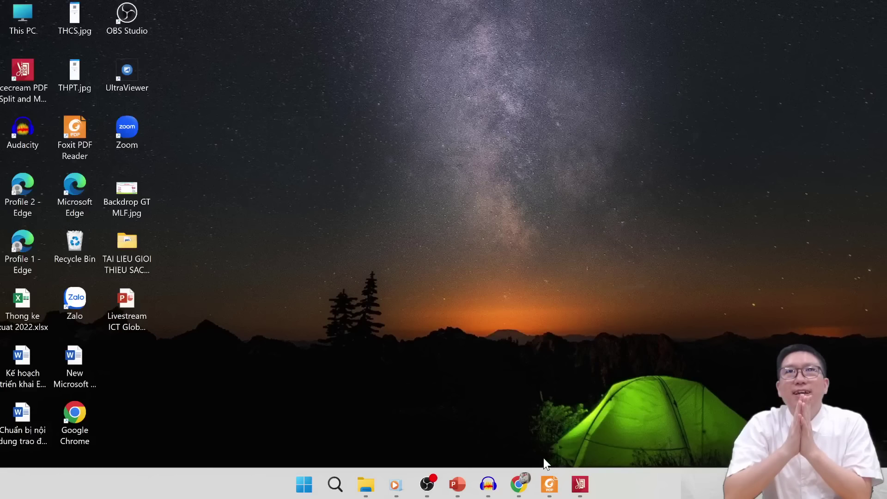
pyautogui.click(518, 484)
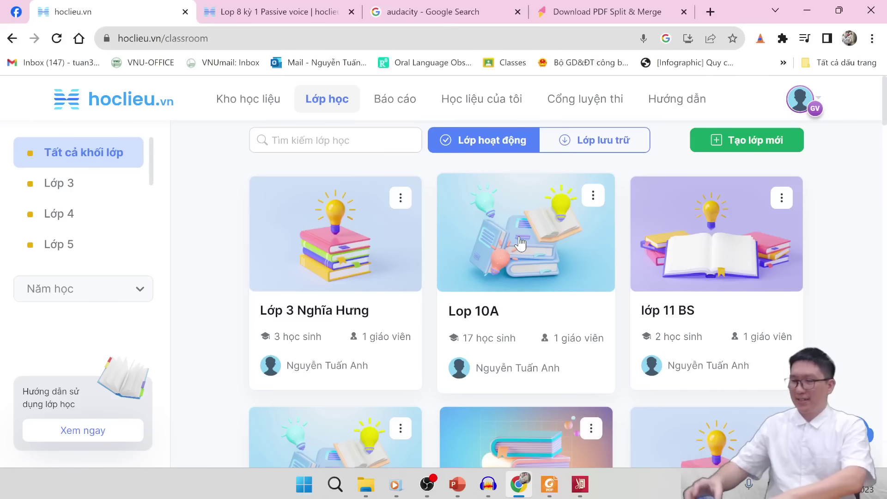
# Create a new Lớp 4 class named 'Lop 4 tap huan'
pyautogui.click(767, 138)
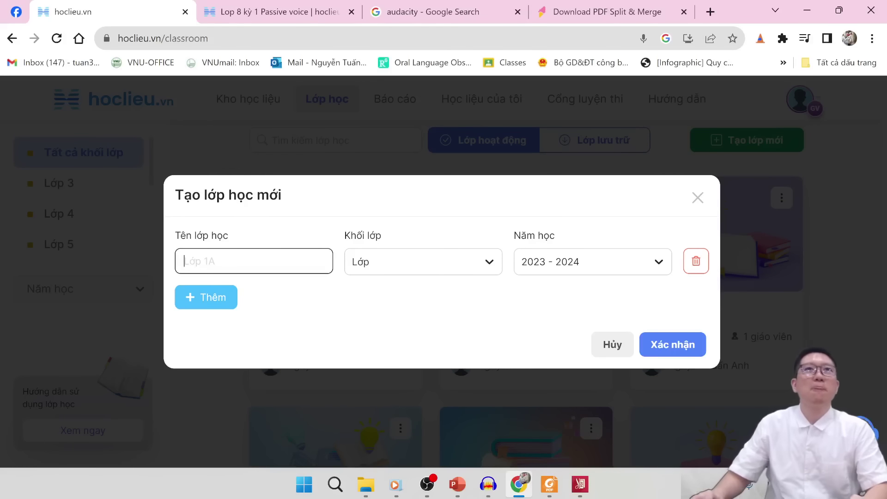
pyautogui.click(257, 262)
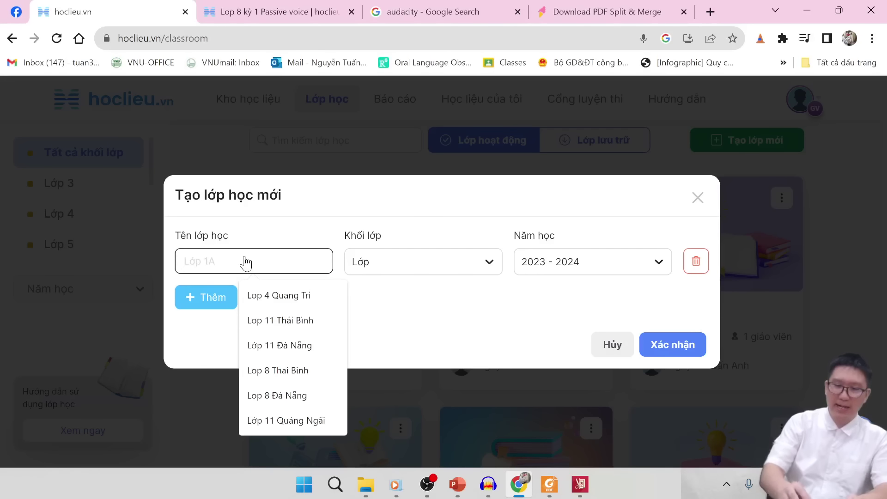
pyautogui.write('Lows')
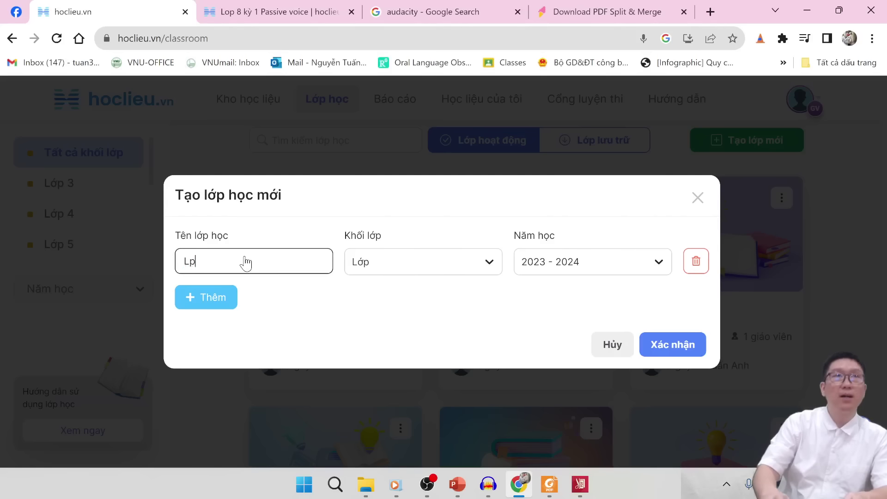
pyautogui.press('BackSpace')
pyautogui.write('op 4')
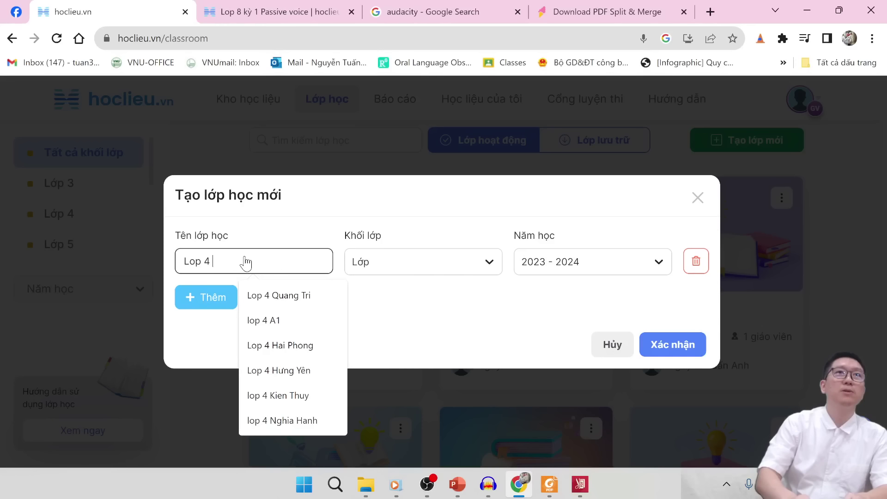
pyautogui.write(' tap huan')
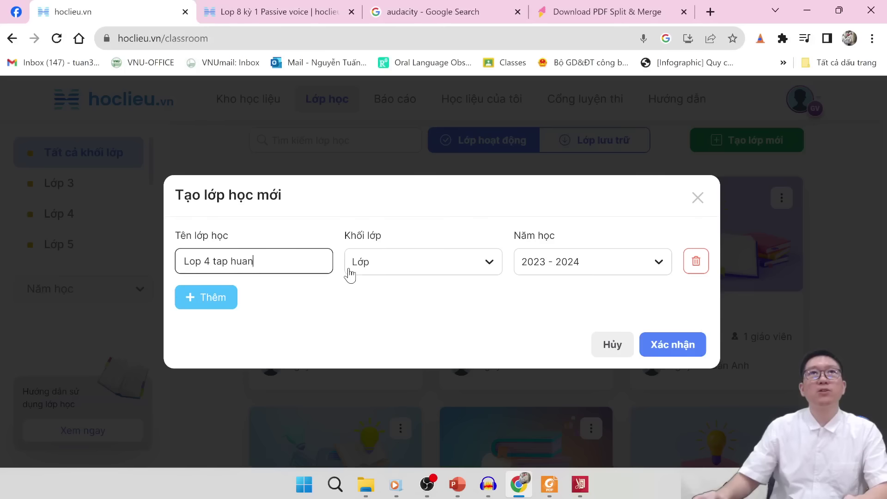
pyautogui.click(395, 270)
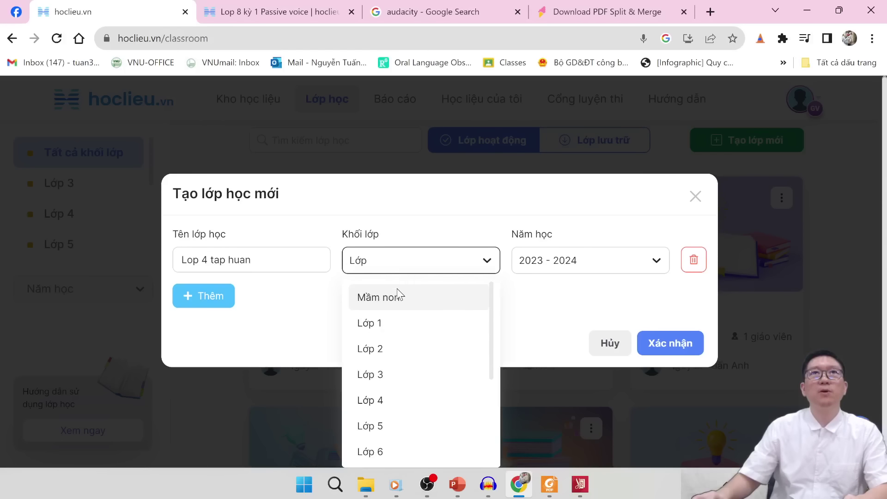
pyautogui.click(395, 398)
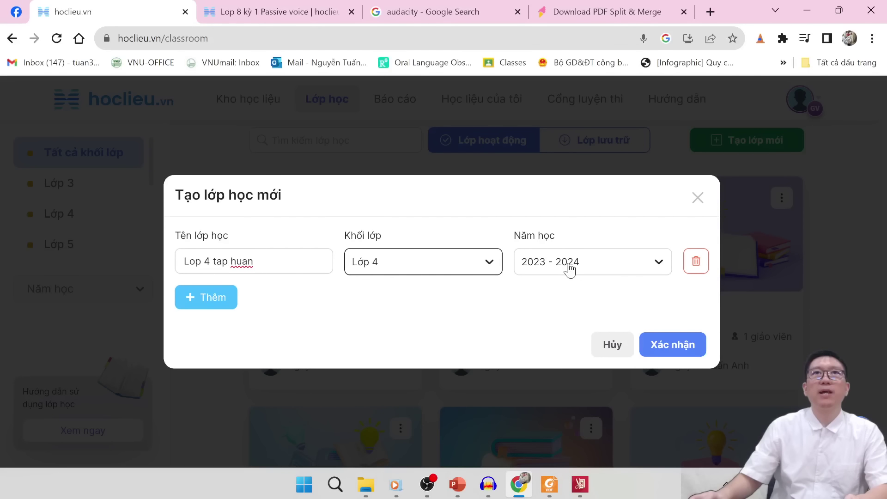
pyautogui.click(679, 349)
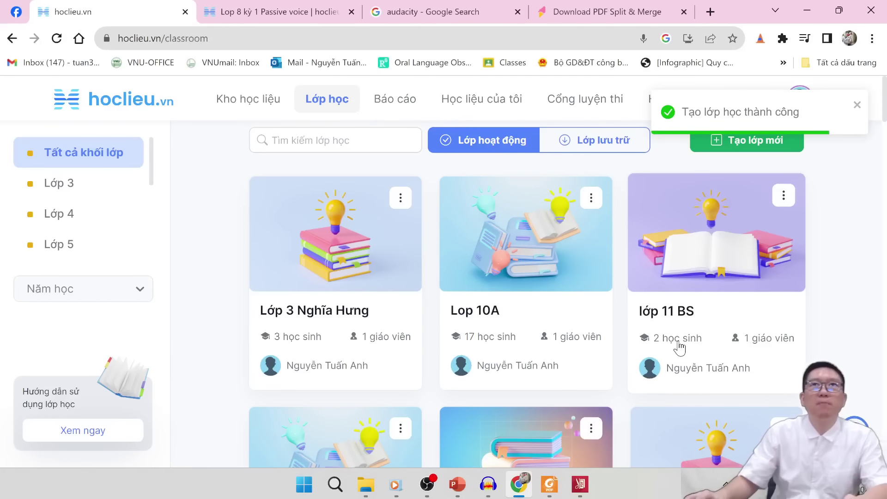
# Open the new Lop 4 tap huan class page from its card
pyautogui.scroll(-5, 434, 385)
pyautogui.scroll(-15, 439, 381)
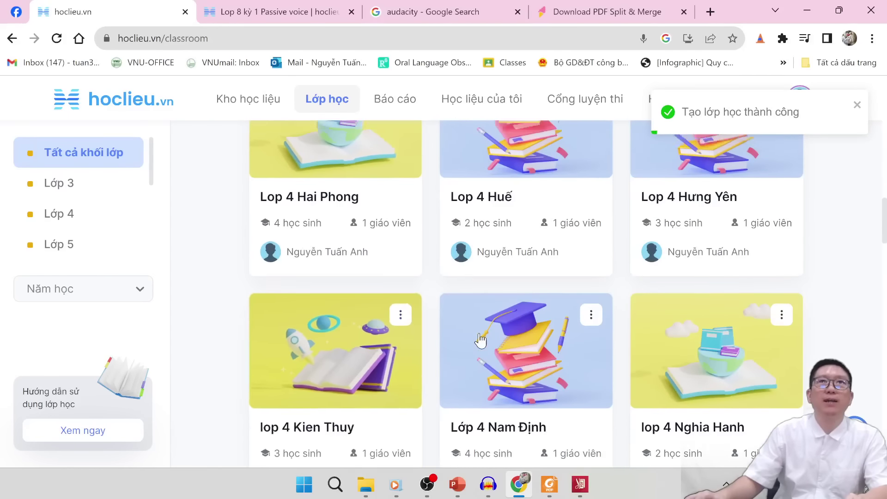
pyautogui.scroll(-4, 481, 341)
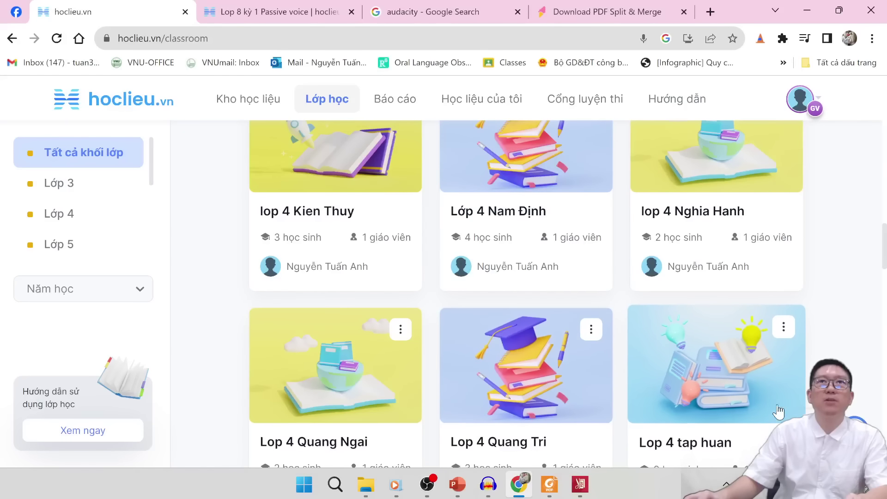
pyautogui.click(756, 343)
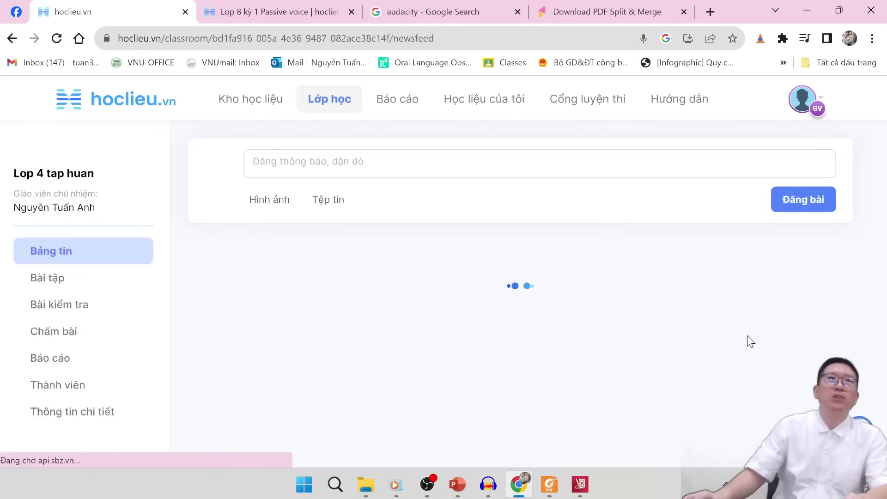
# From the class members list, open 'Thêm học sinh chưa có tài khoản' and focus the name field
pyautogui.scroll(-2, 92, 406)
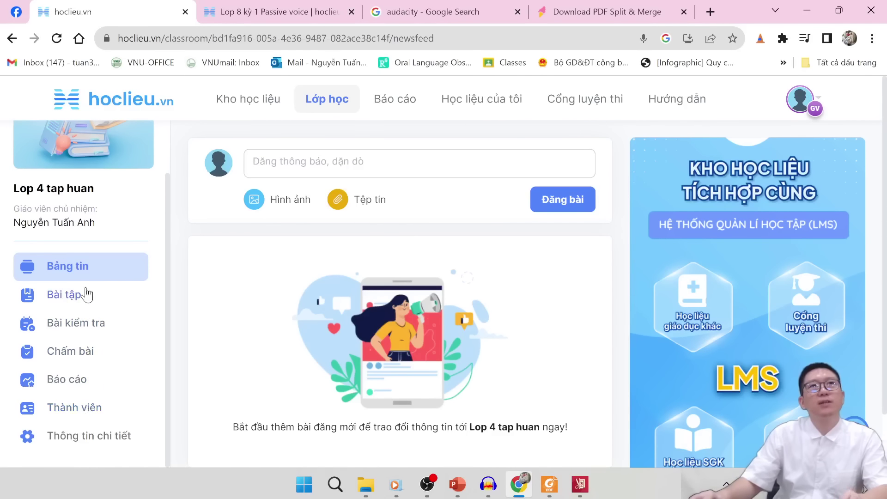
pyautogui.click(73, 412)
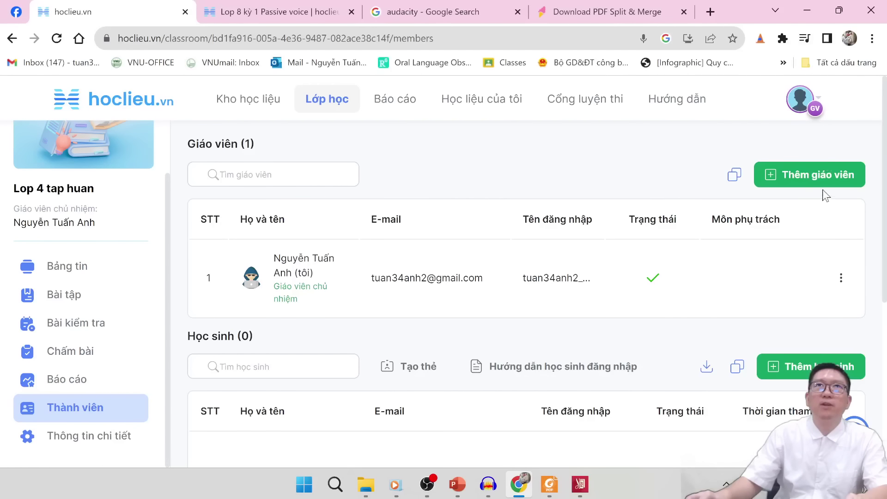
pyautogui.scroll(-5, 817, 184)
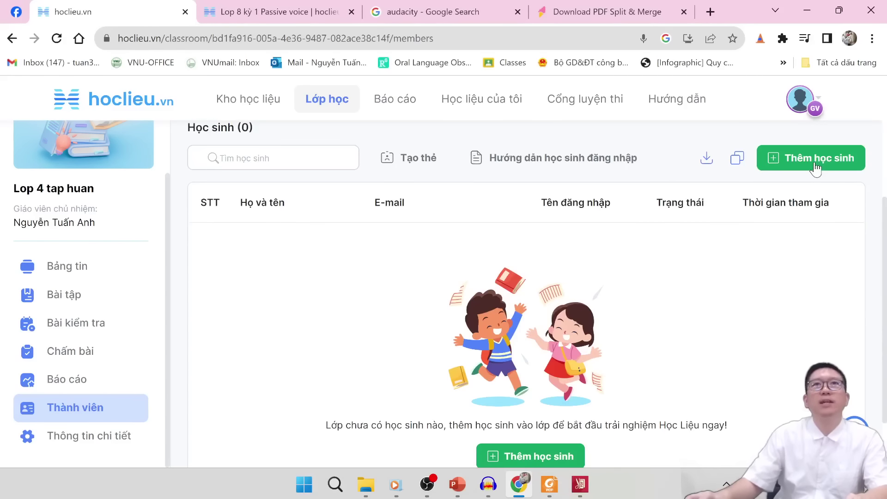
pyautogui.click(816, 167)
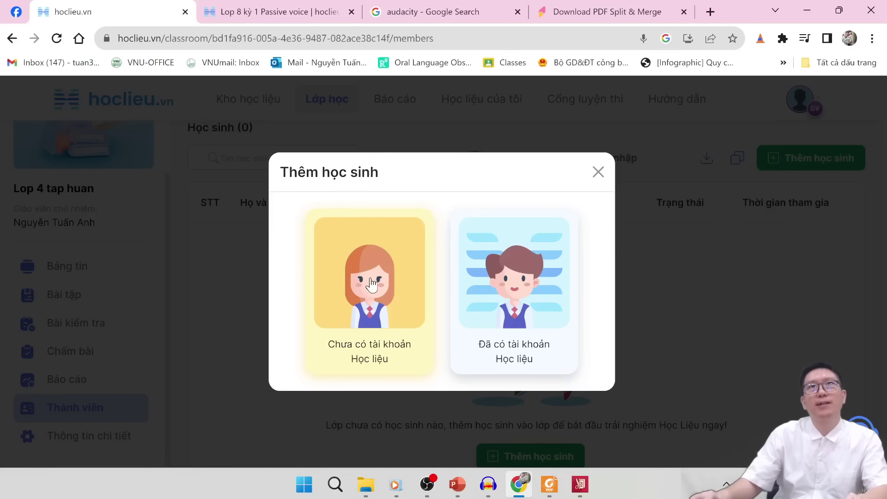
pyautogui.click(369, 287)
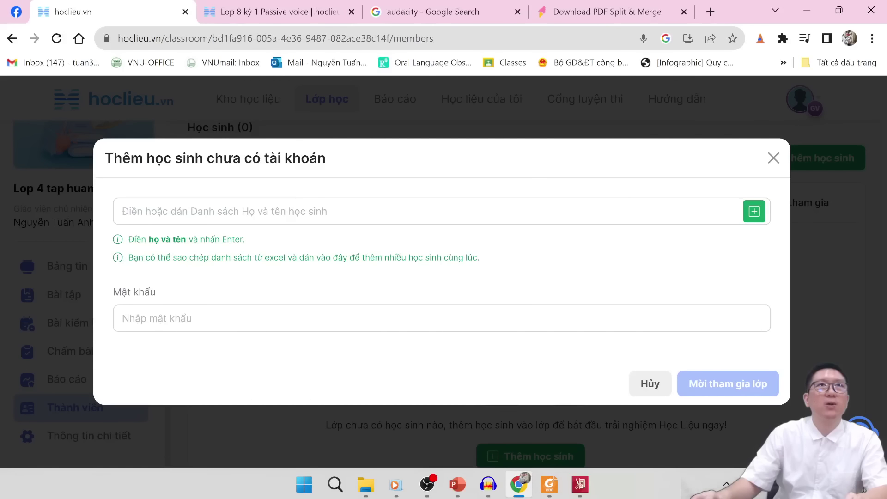
pyautogui.click(122, 211)
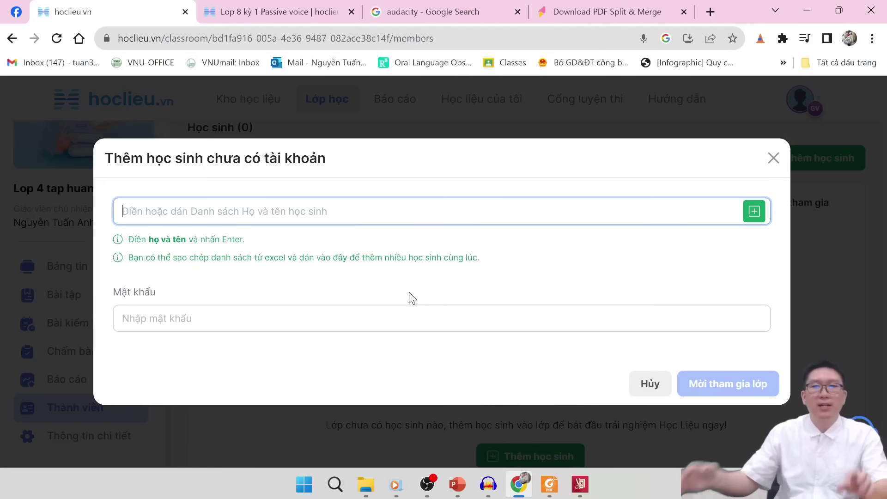
pyautogui.press('super')
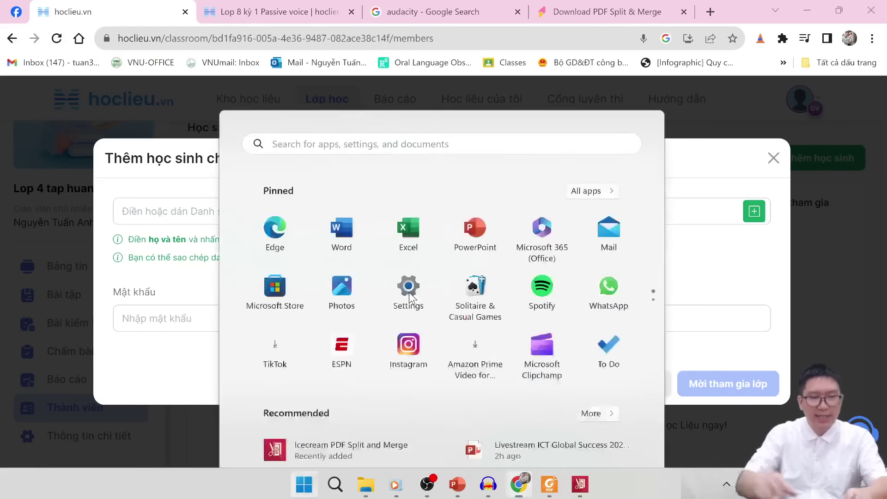
# Launch Excel and start a blank workbook, dismissing the Office warning
pyautogui.press('super')
pyautogui.press('super')
pyautogui.write('excel')
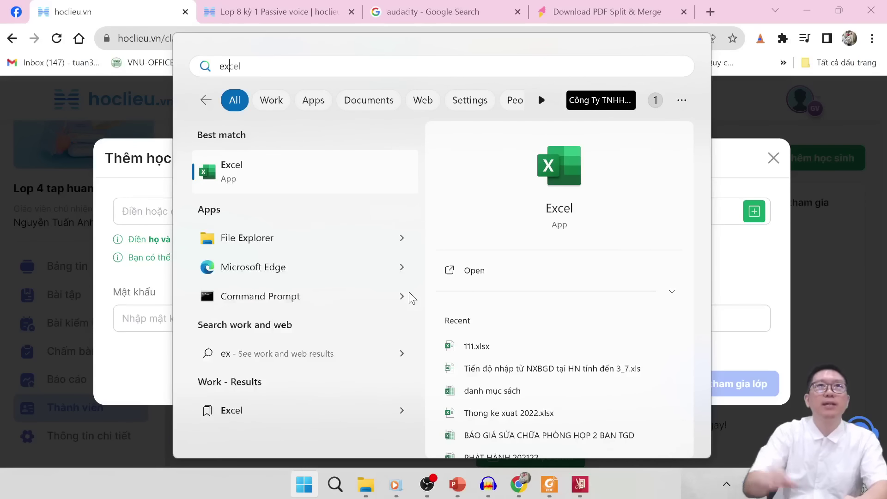
pyautogui.click(255, 177)
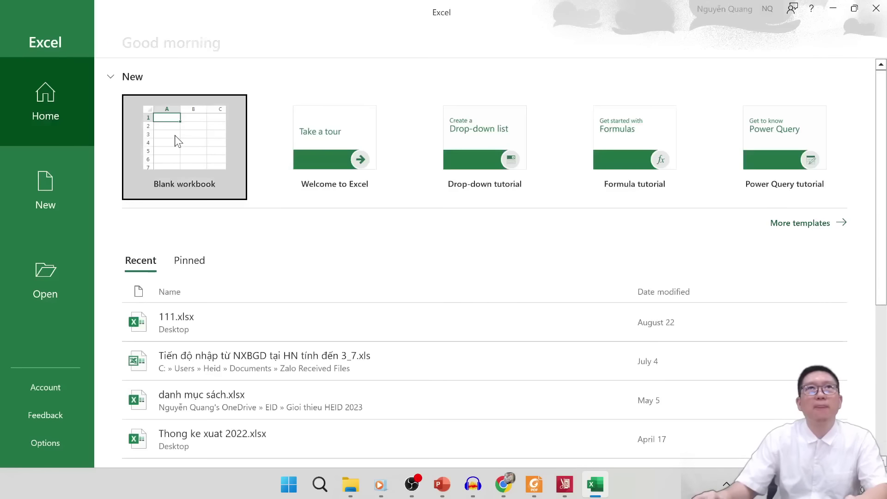
pyautogui.click(174, 135)
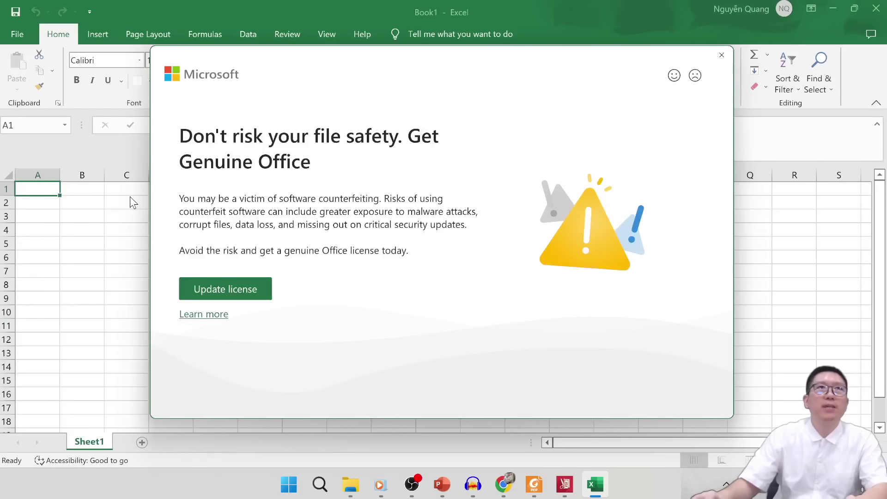
pyautogui.click(721, 57)
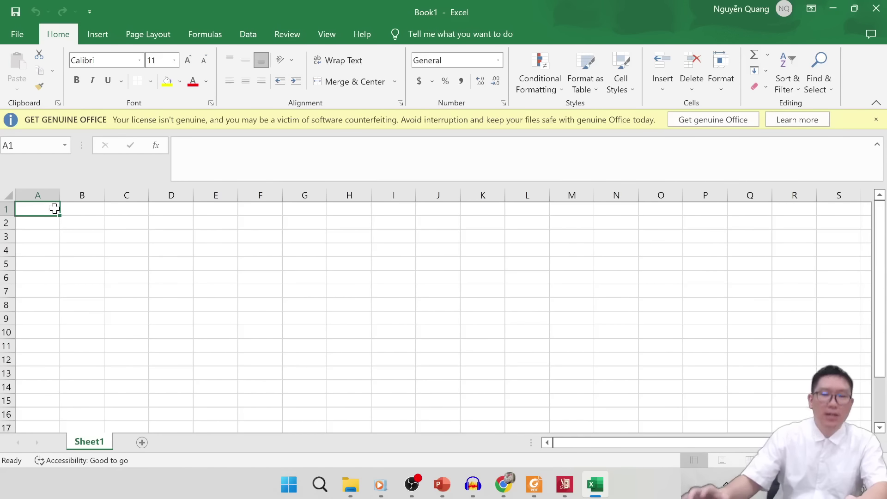
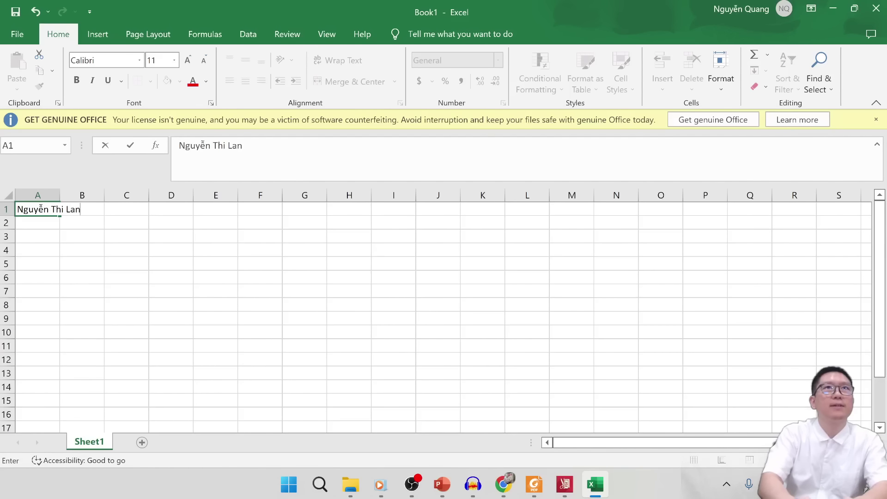
# Type the three students' full names into cells A1, A2 and A3
pyautogui.press('Return')
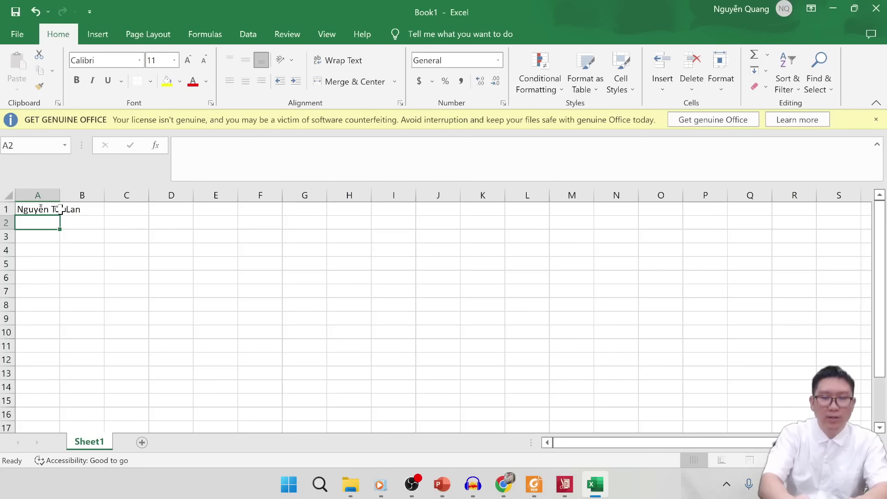
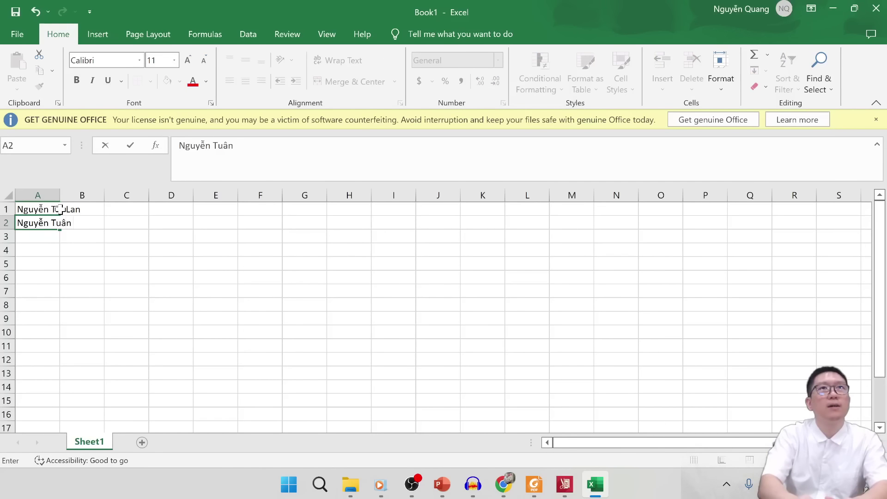
pyautogui.press('Return')
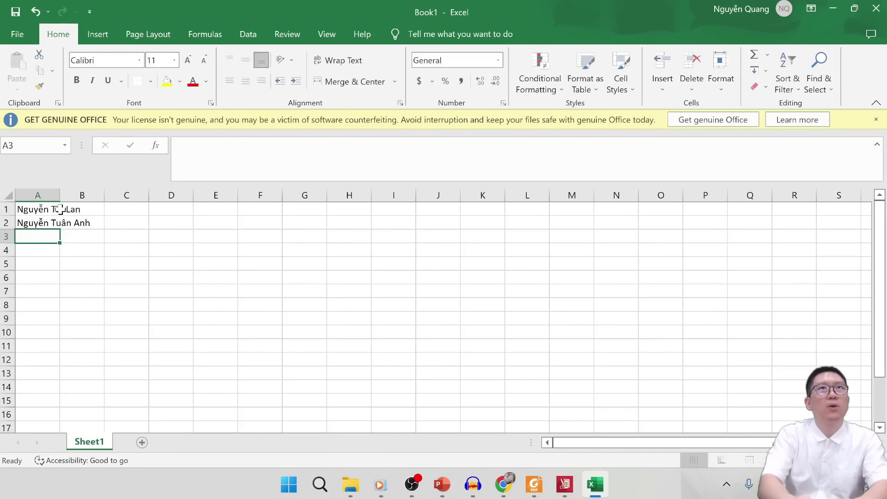
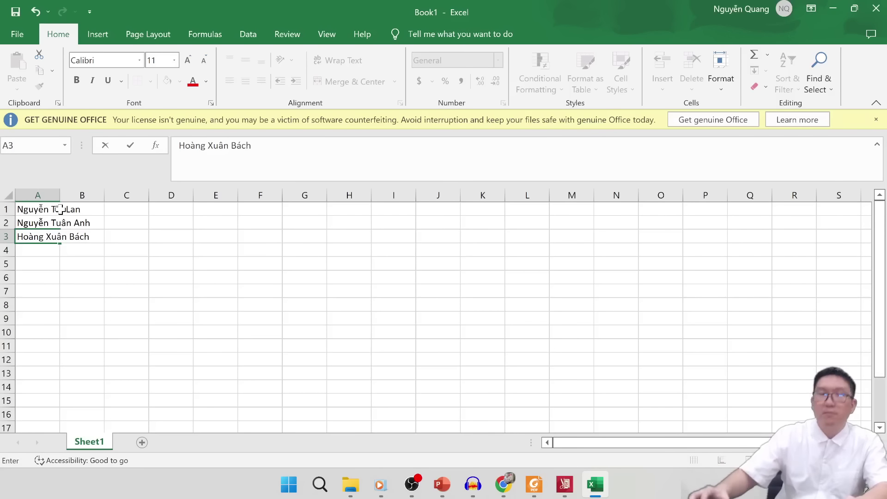
pyautogui.click(122, 268)
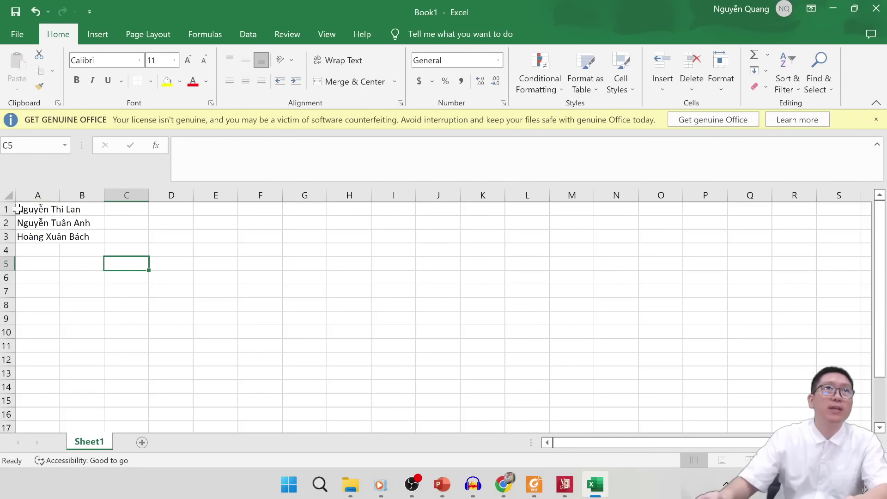
# Select the names in column A and switch to the browser's add-students dialog
pyautogui.moveTo(36, 207); pyautogui.dragTo(37, 232)
pyautogui.hotkey('ctrl', 'q')
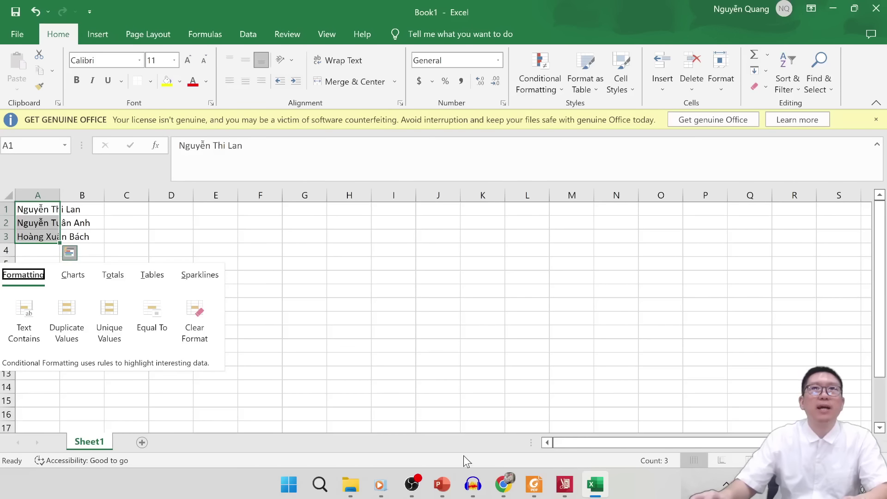
pyautogui.click(503, 484)
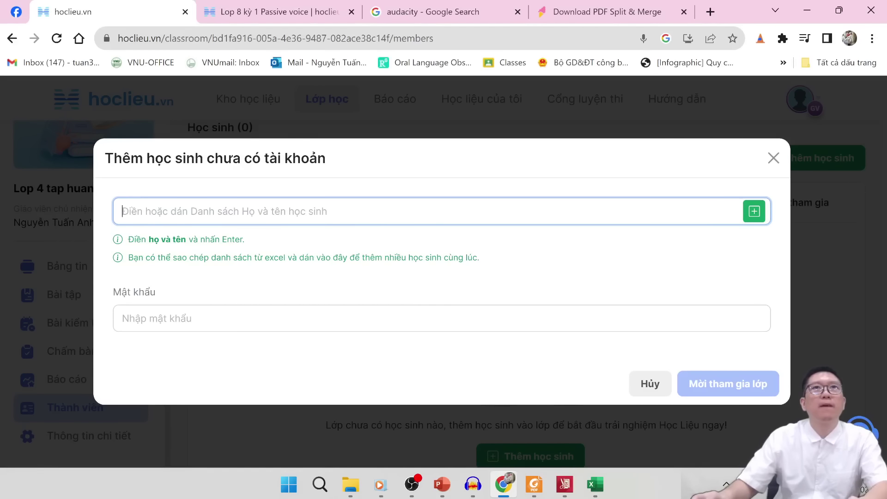
pyautogui.moveTo(484, 471)
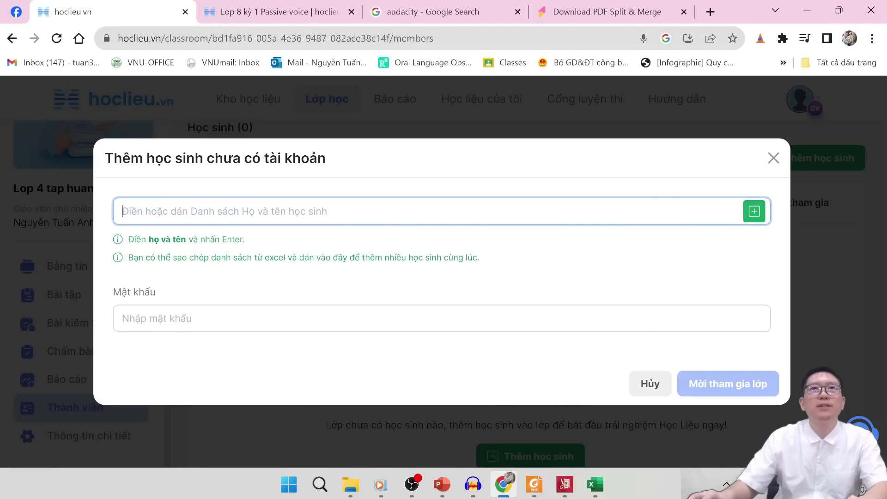
# Back in Excel, reselect A1:A3, copy the three names, and return to the browser
pyautogui.click(600, 473)
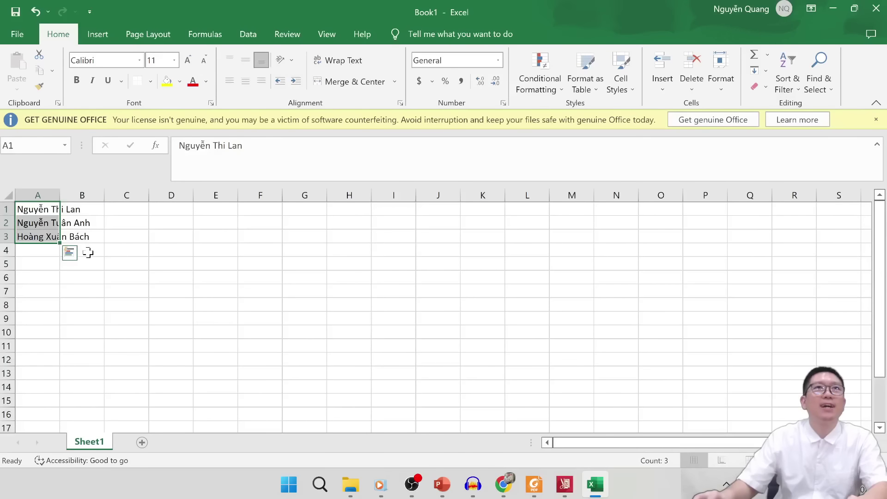
pyautogui.click(876, 119)
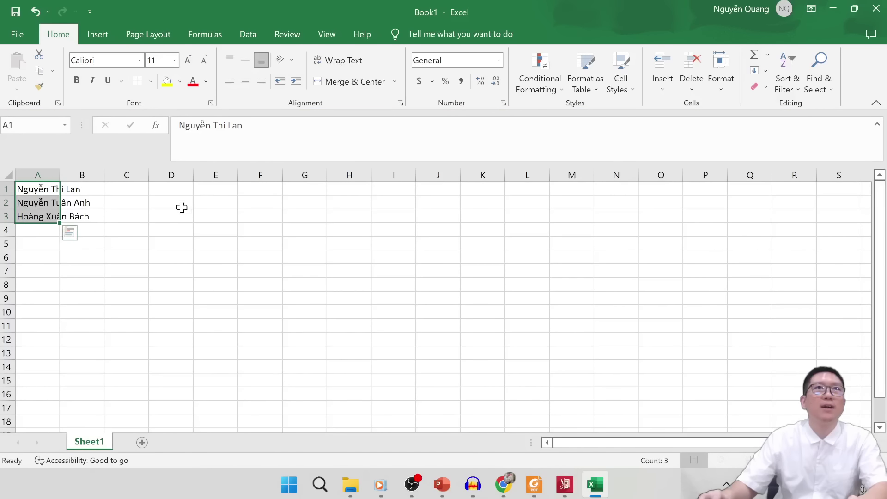
pyautogui.click(160, 217)
pyautogui.moveTo(42, 187); pyautogui.dragTo(48, 211)
pyautogui.hotkey('ctrl', 'q')
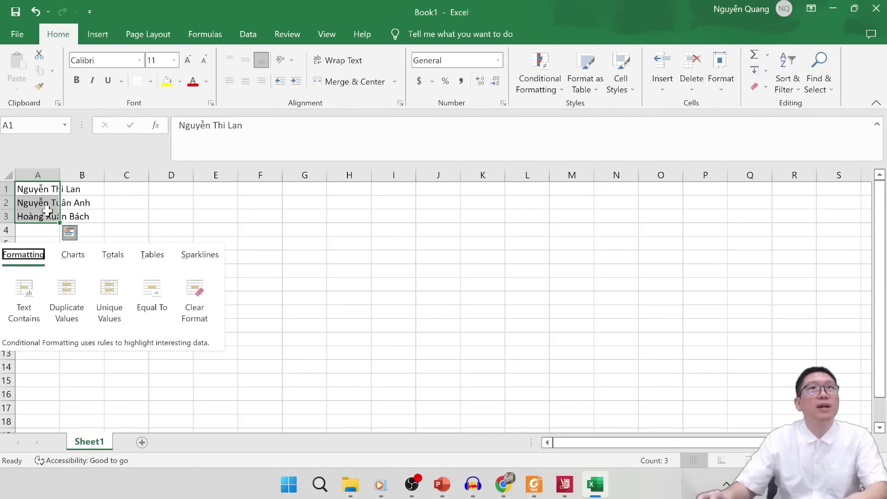
pyautogui.doubleClick(33, 190)
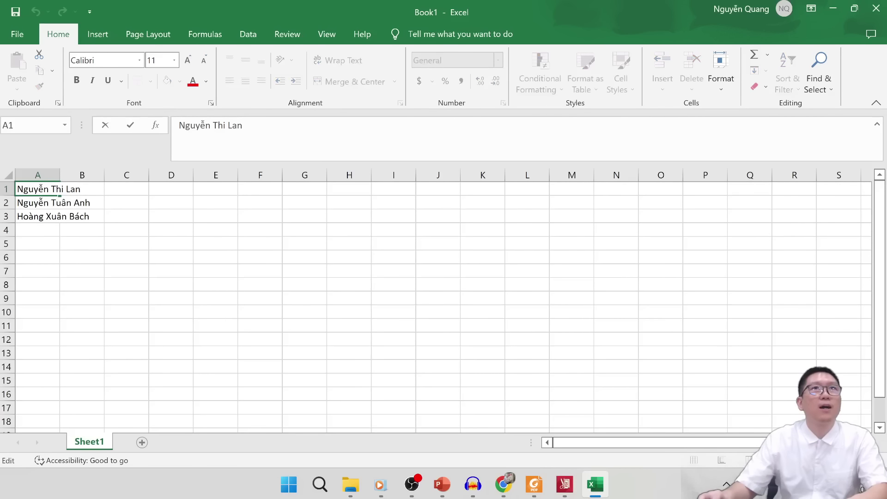
pyautogui.click(69, 256)
pyautogui.moveTo(41, 189); pyautogui.dragTo(57, 215)
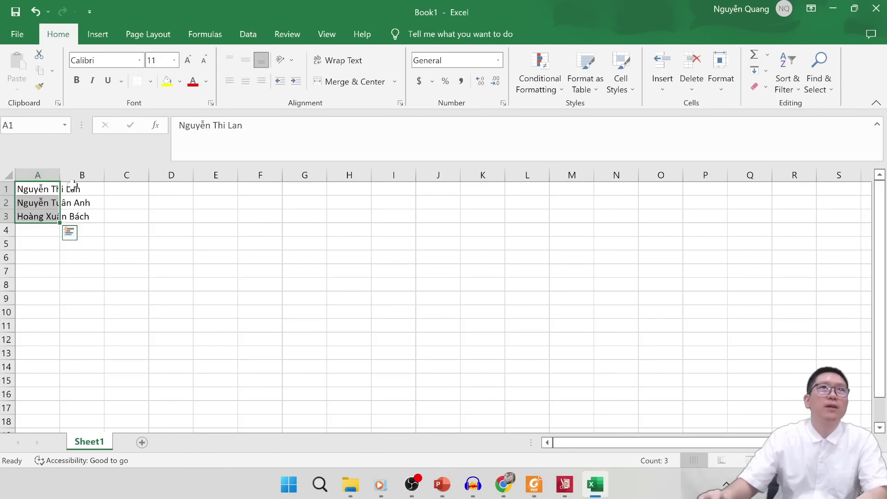
pyautogui.hotkey('ctrl', 'c')
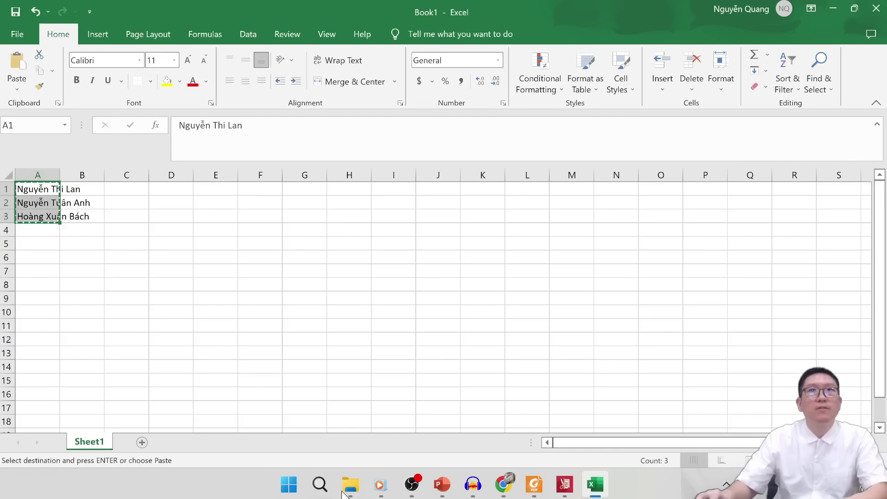
pyautogui.click(503, 485)
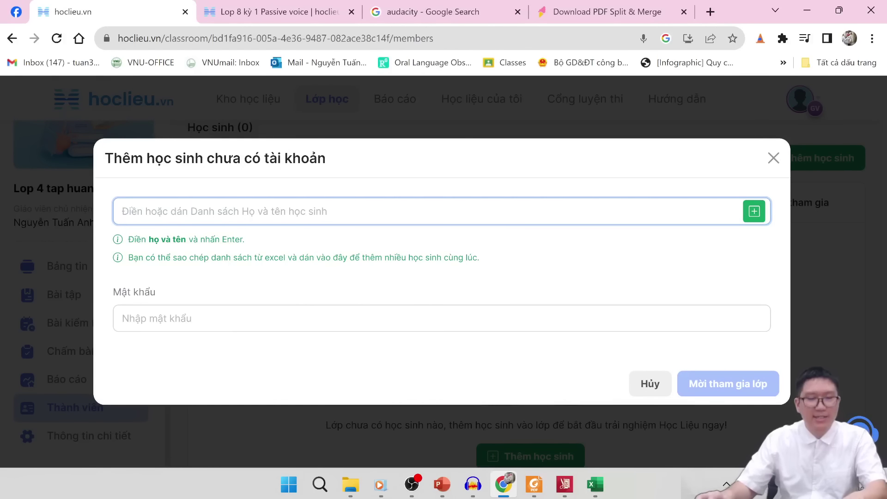
# Paste the three student names, dismiss the add-students dialog without inviting, and return to the class list
pyautogui.hotkey('ctrl', 'v')
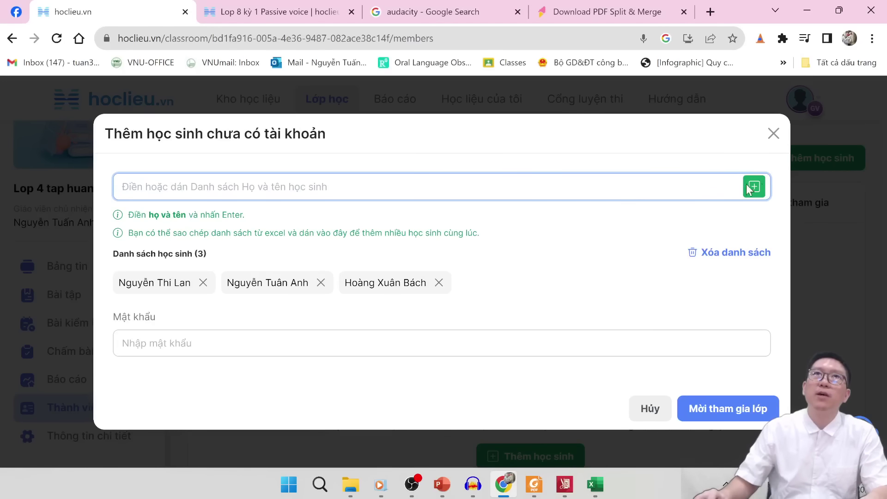
pyautogui.click(775, 133)
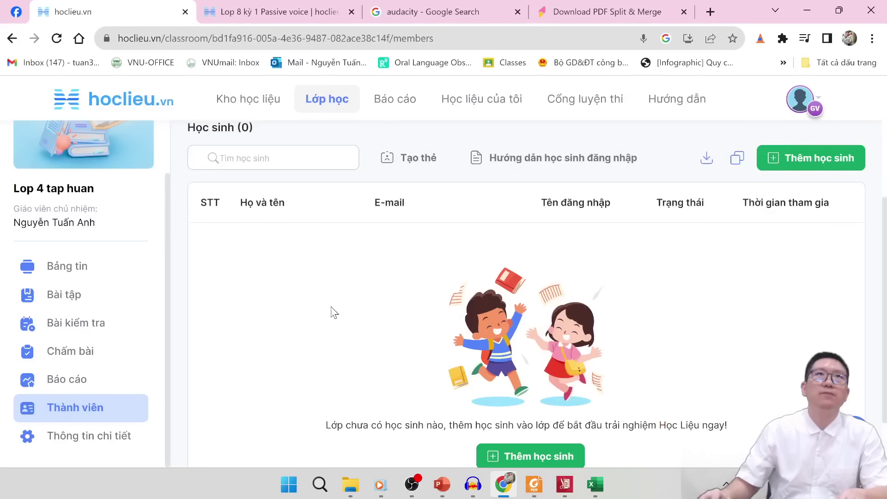
pyautogui.scroll(2, 758, 273)
pyautogui.scroll(-3, 758, 273)
pyautogui.scroll(5, 758, 273)
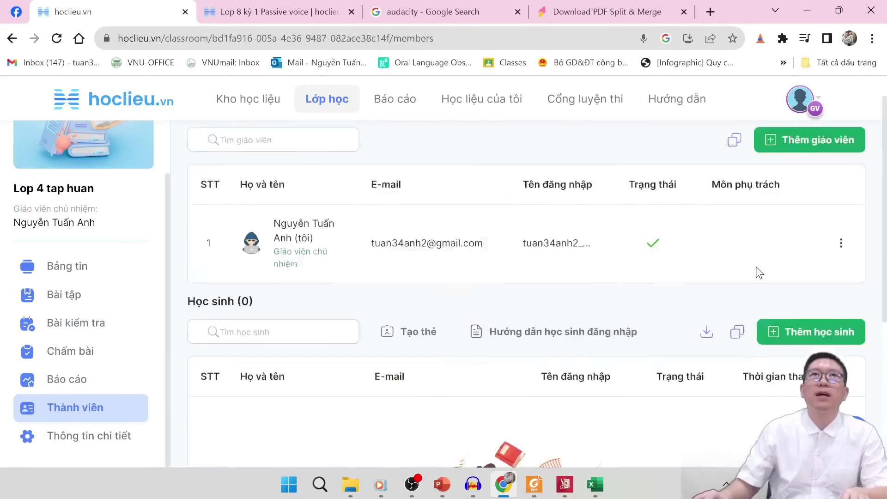
pyautogui.click(327, 112)
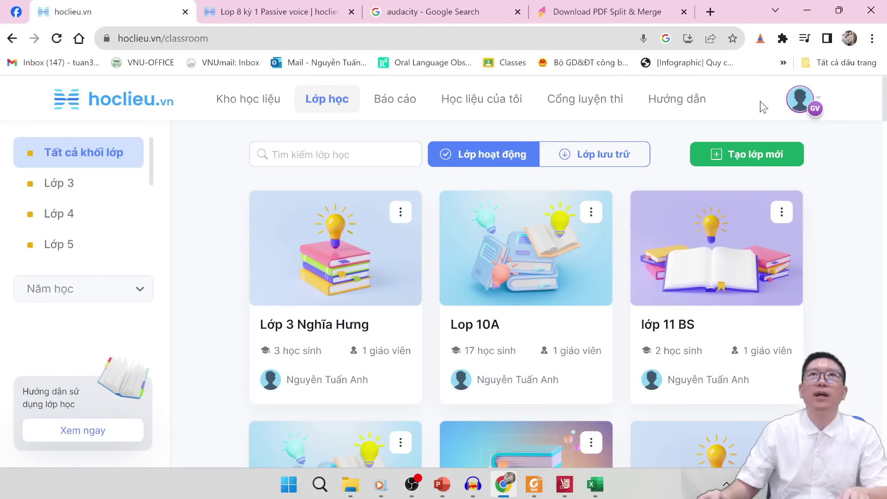
# Create class 'Lớp 10 A' with grade Lớp 10 for school year 2023 - 2024
pyautogui.click(769, 159)
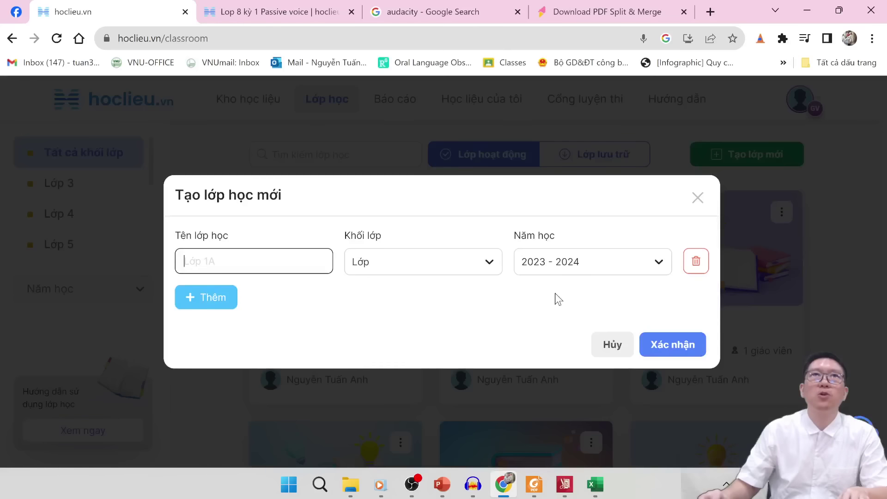
pyautogui.click(277, 262)
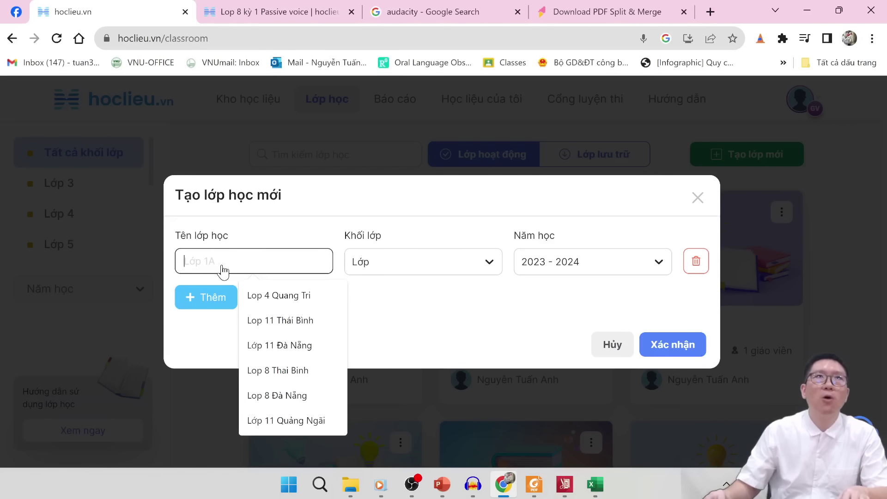
pyautogui.click(417, 272)
pyautogui.scroll(-3, 398, 353)
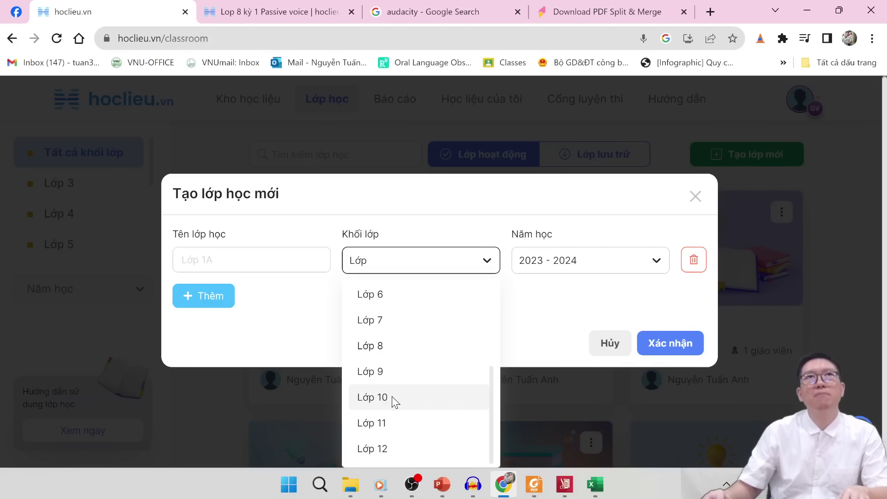
pyautogui.click(287, 267)
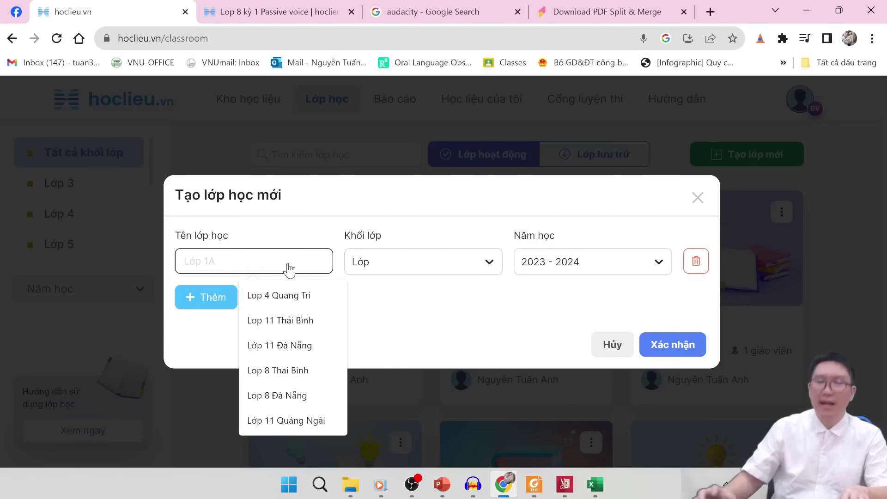
pyautogui.write('Lớ ')
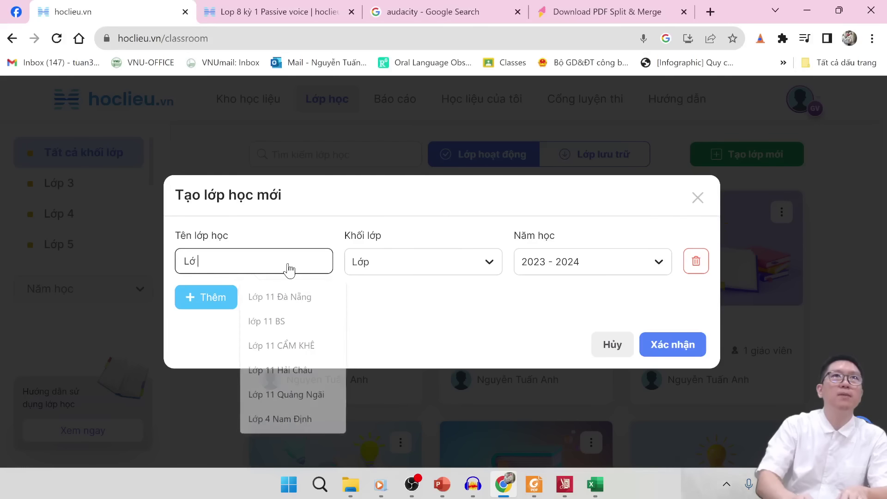
pyautogui.write('p 1')
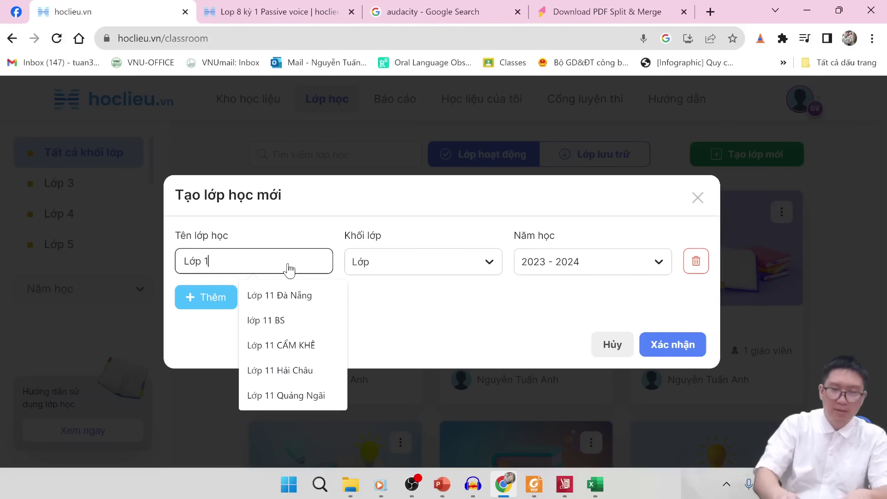
pyautogui.write('0 A')
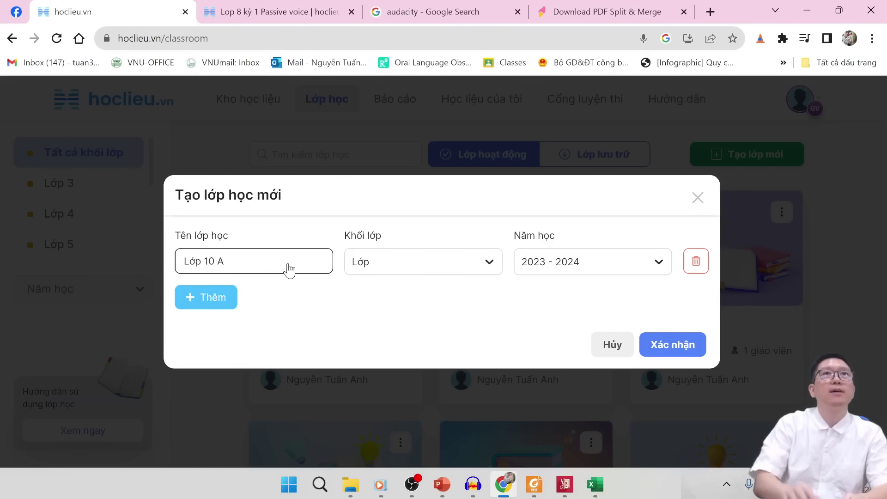
pyautogui.click(358, 262)
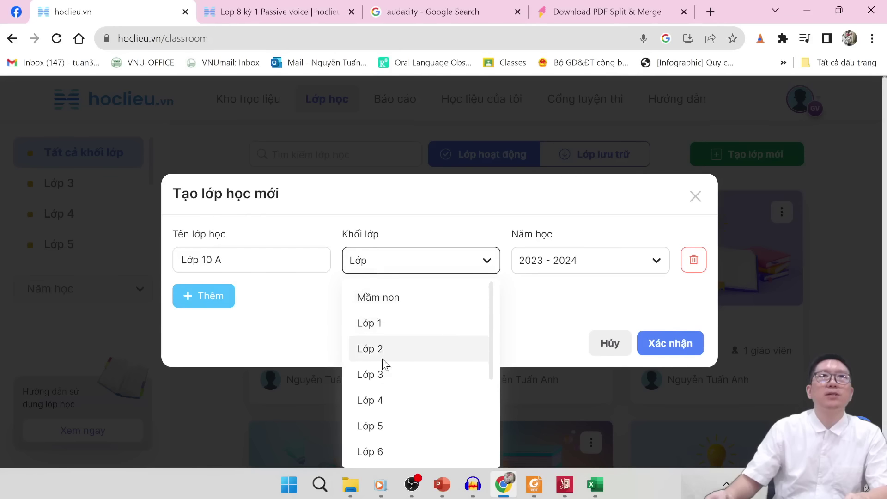
pyautogui.scroll(-3, 388, 384)
pyautogui.click(390, 402)
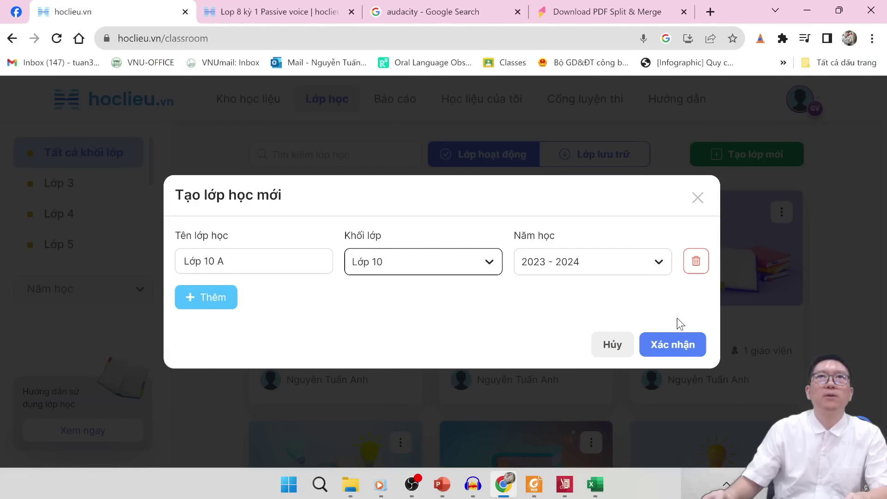
pyautogui.click(679, 342)
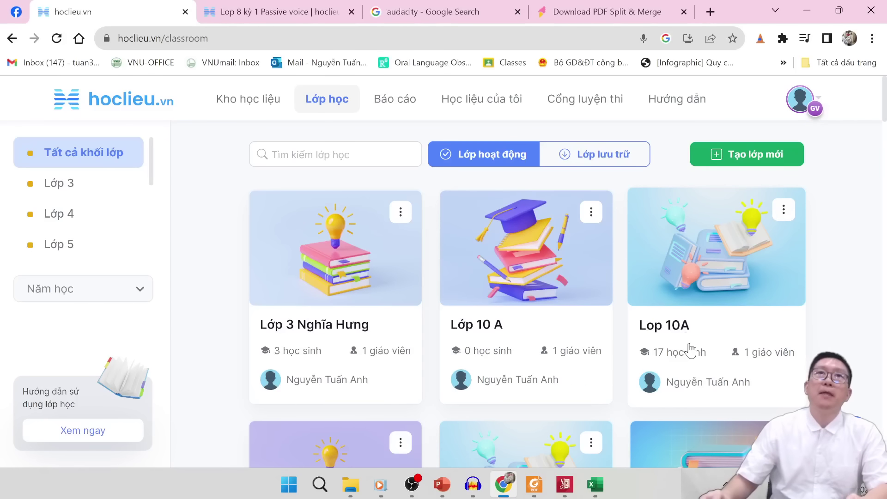
# Open the Lop 4 tap huan class card and go to its Thành viên member list
pyautogui.scroll(-15, 577, 251)
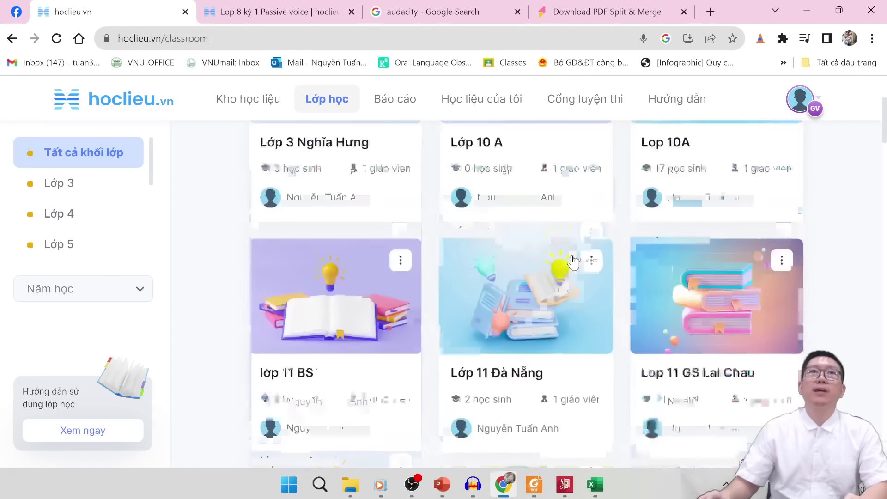
pyautogui.scroll(-20, 577, 251)
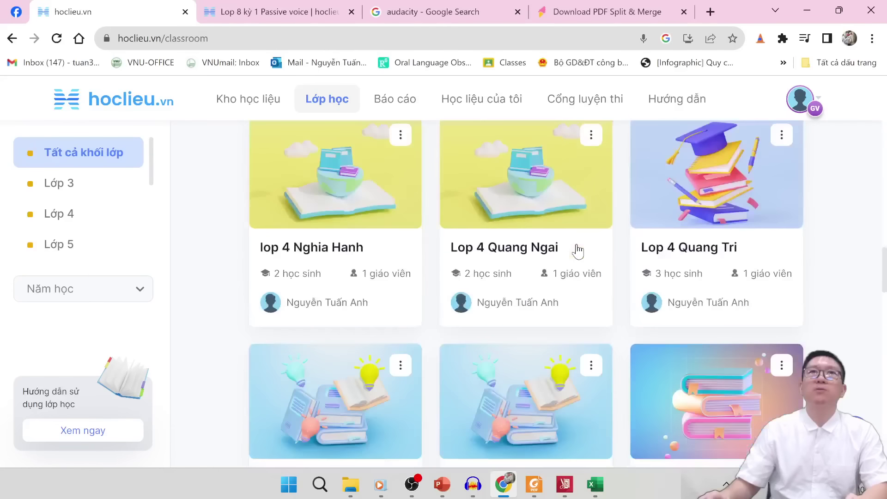
pyautogui.scroll(-14, 577, 254)
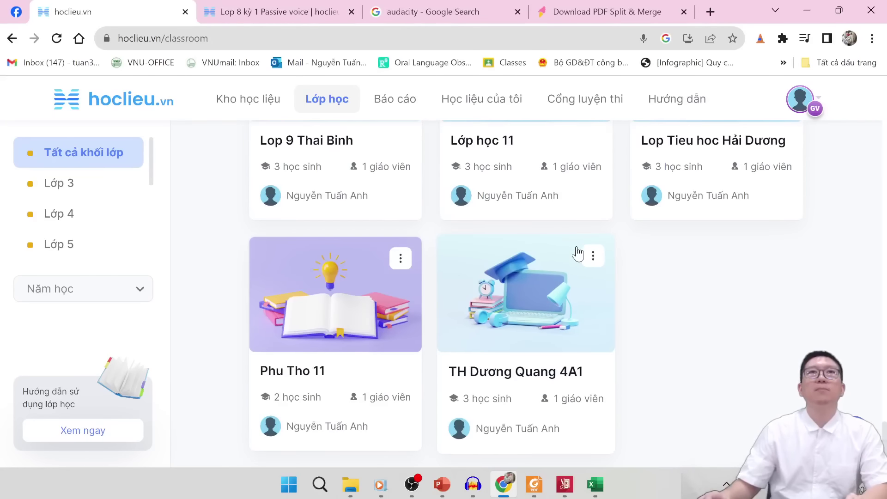
pyautogui.scroll(20, 577, 253)
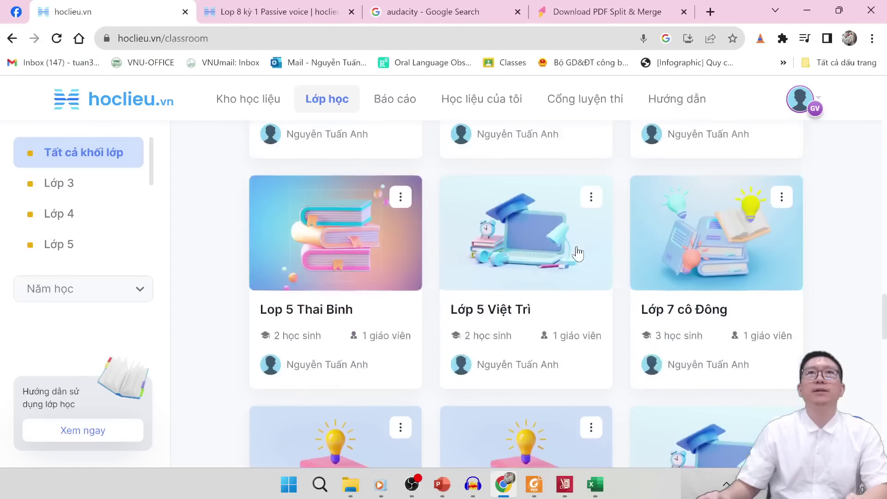
pyautogui.scroll(3, 577, 253)
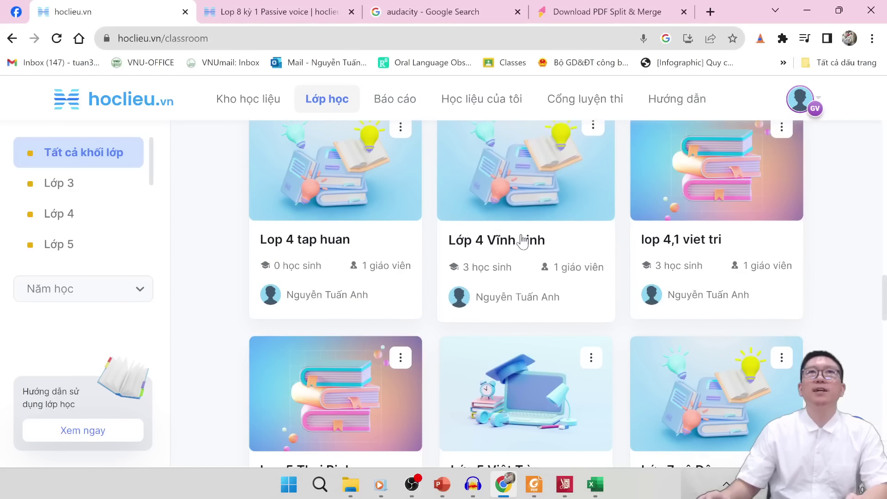
pyautogui.scroll(3, 522, 240)
pyautogui.click(322, 327)
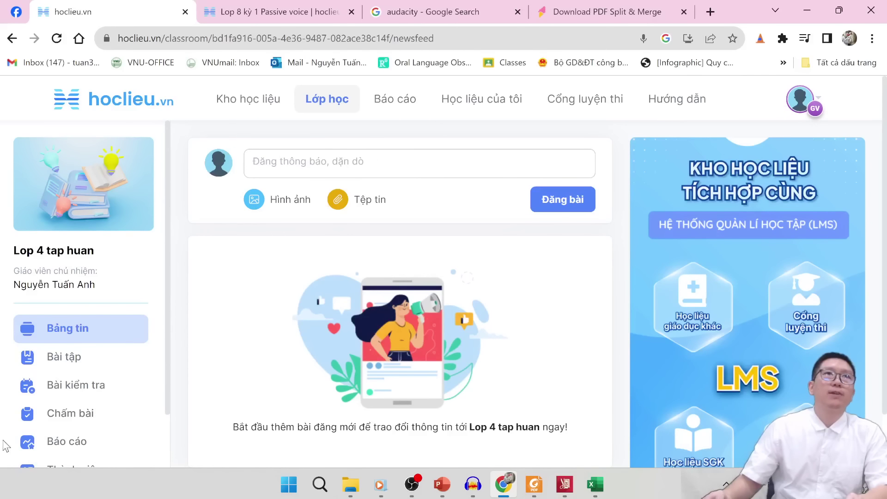
pyautogui.scroll(-1, 32, 420)
pyautogui.click(74, 408)
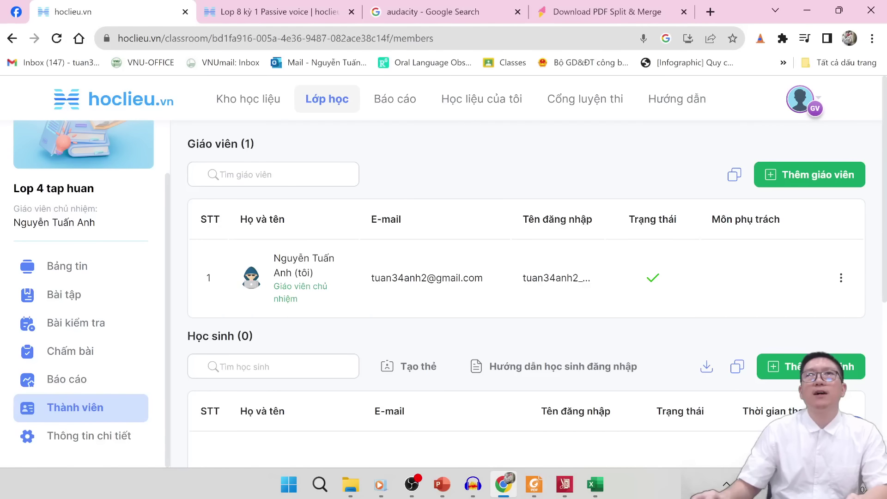
# Add three account-less students (Chưa có tài khoản) by pasting their names, with a shared password
pyautogui.click(791, 358)
pyautogui.click(411, 309)
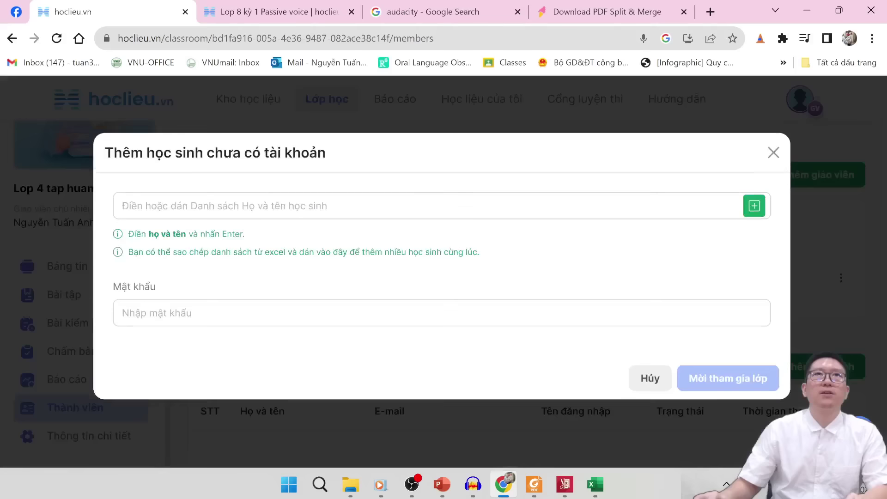
pyautogui.click(122, 211)
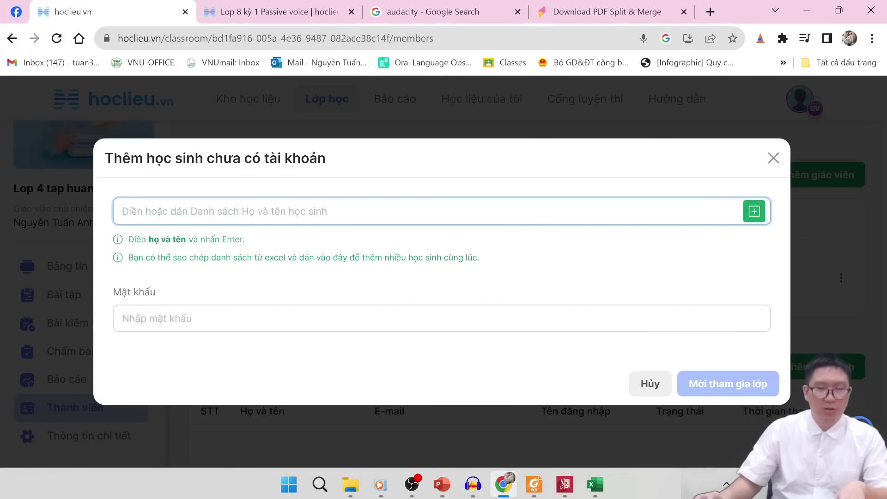
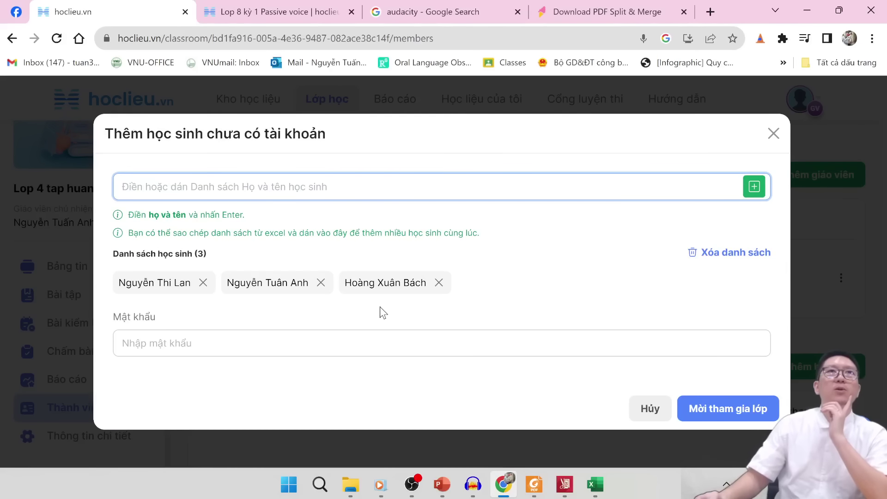
pyautogui.click(381, 343)
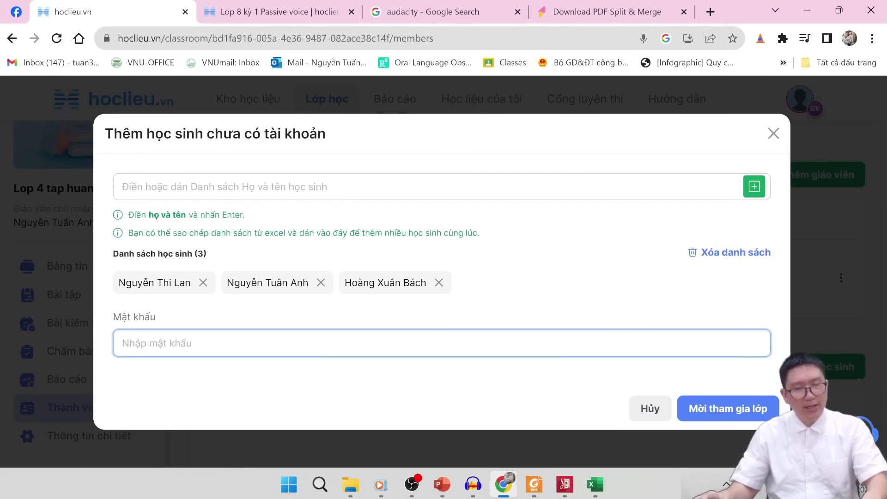
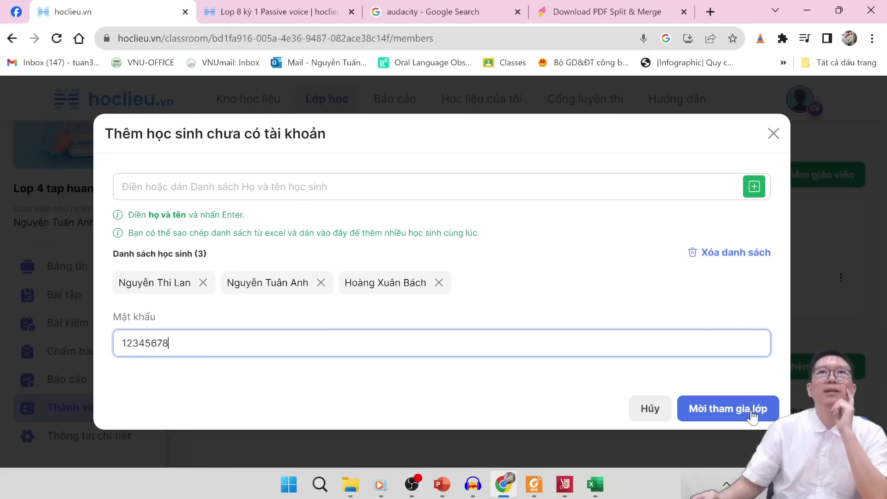
pyautogui.click(752, 416)
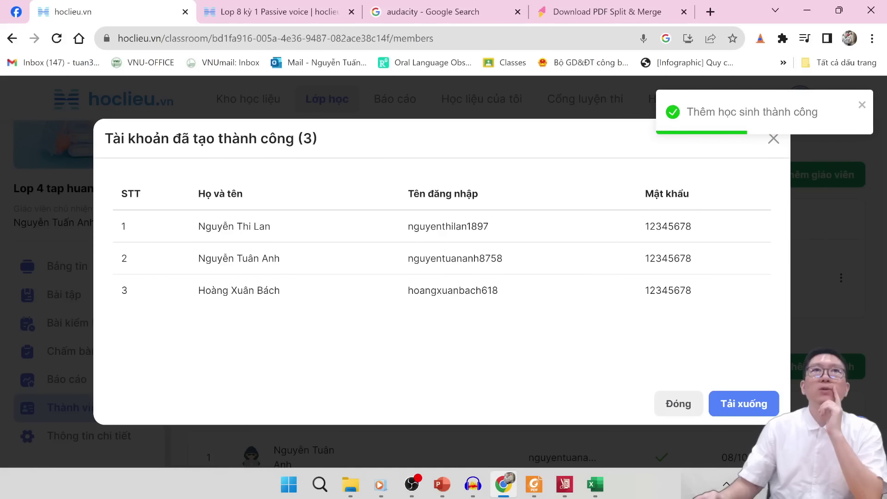
# Highlight the numeric endings of the generated usernames, then close the created-accounts summary
pyautogui.moveTo(408, 259); pyautogui.dragTo(490, 270)
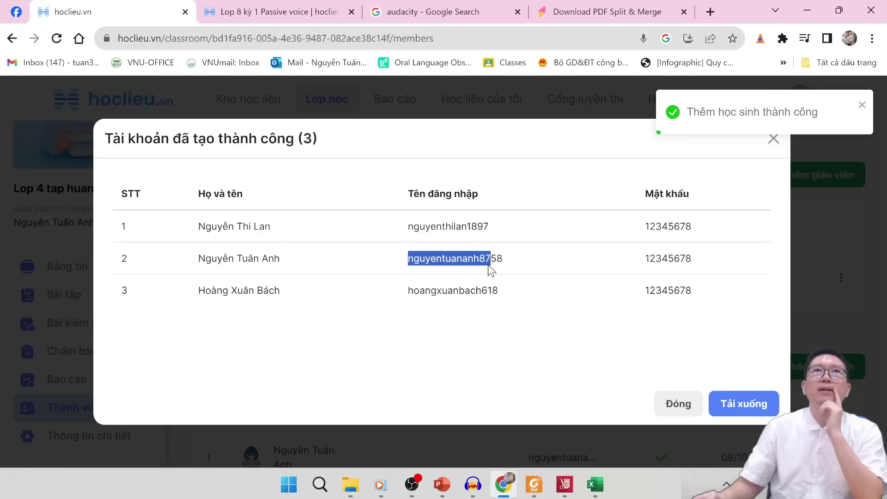
pyautogui.click(498, 261)
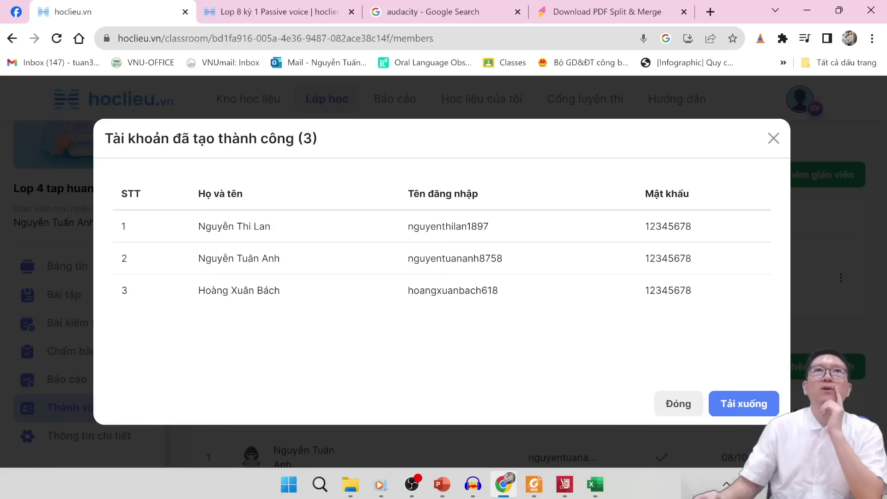
pyautogui.moveTo(363, 483)
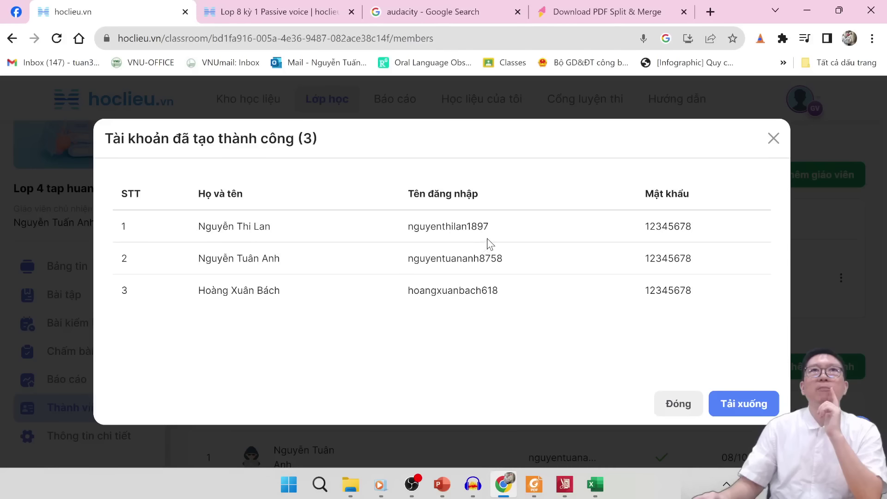
pyautogui.moveTo(489, 226); pyautogui.dragTo(467, 226)
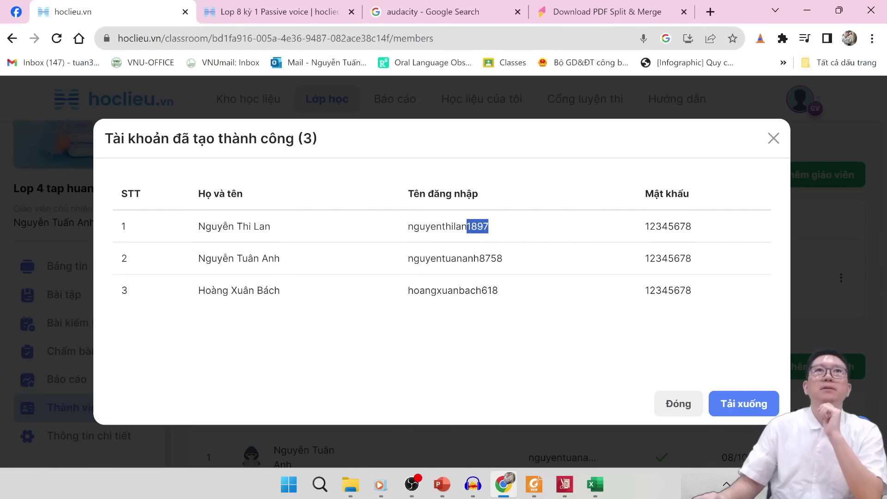
pyautogui.moveTo(503, 258); pyautogui.dragTo(479, 259)
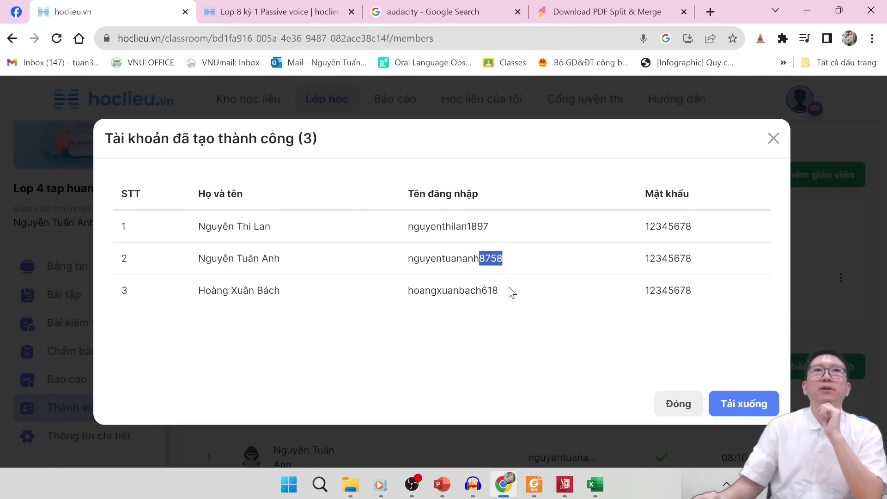
pyautogui.moveTo(512, 292); pyautogui.dragTo(491, 292)
pyautogui.moveTo(479, 258); pyautogui.dragTo(508, 265)
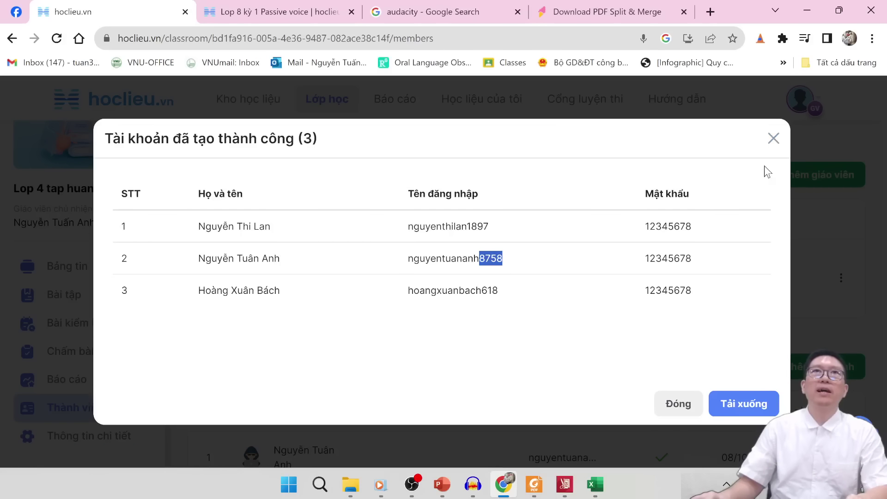
pyautogui.click(768, 138)
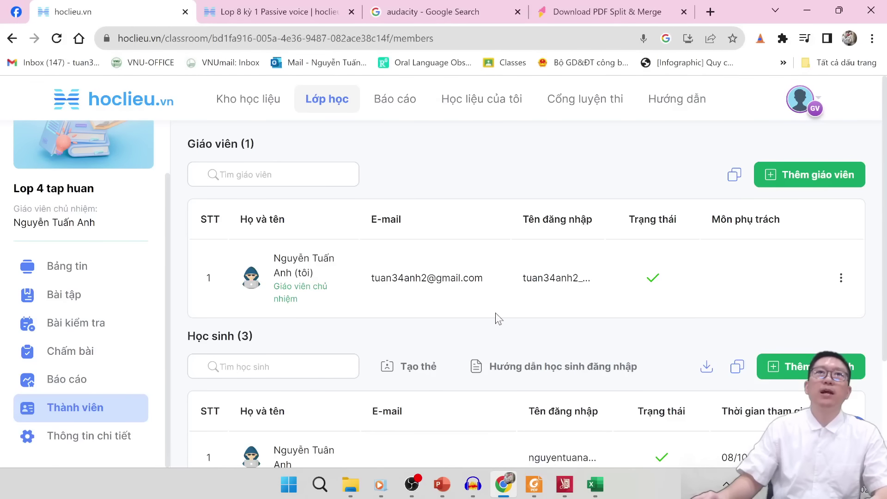
pyautogui.scroll(-3, 455, 369)
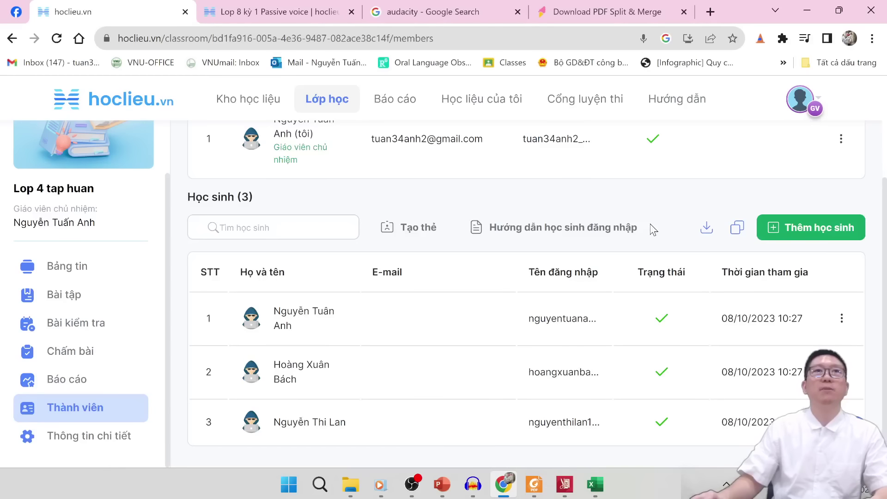